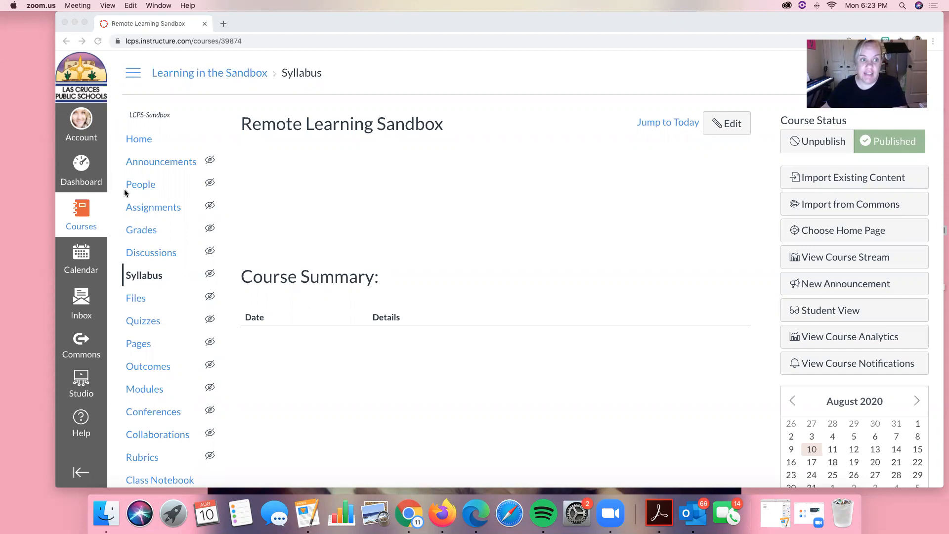
Open the published Advisory course and look over its home page.
{"action": "left_click", "coordinate": [79, 217]}
{"action": "left_click", "coordinate": [79, 217]}
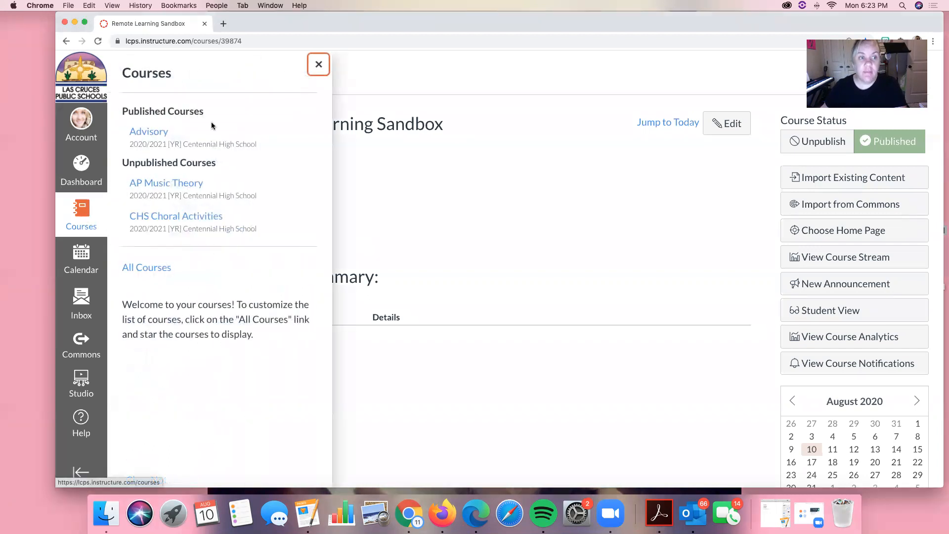
{"action": "left_click", "coordinate": [157, 130]}
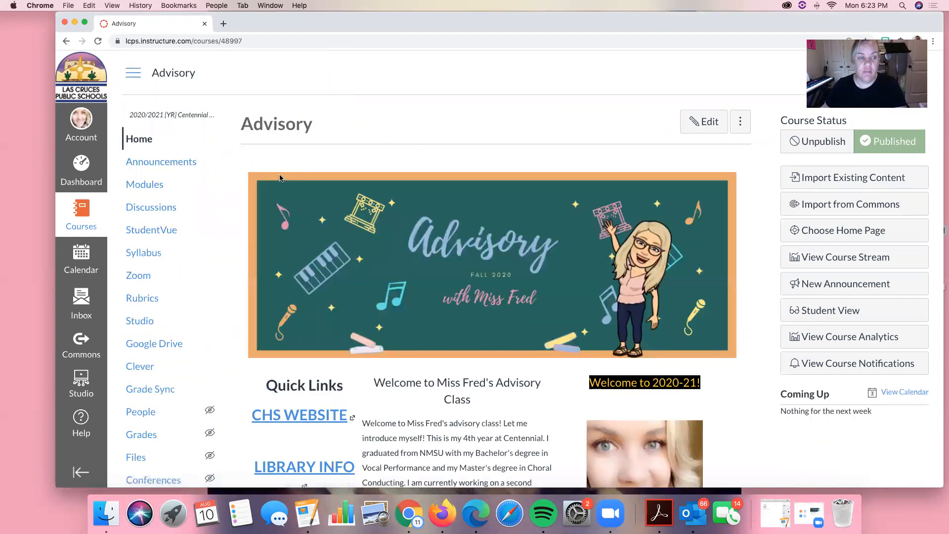
{"action": "scroll", "coordinate": [280, 178], "scroll_direction": "down", "scroll_amount": 5}
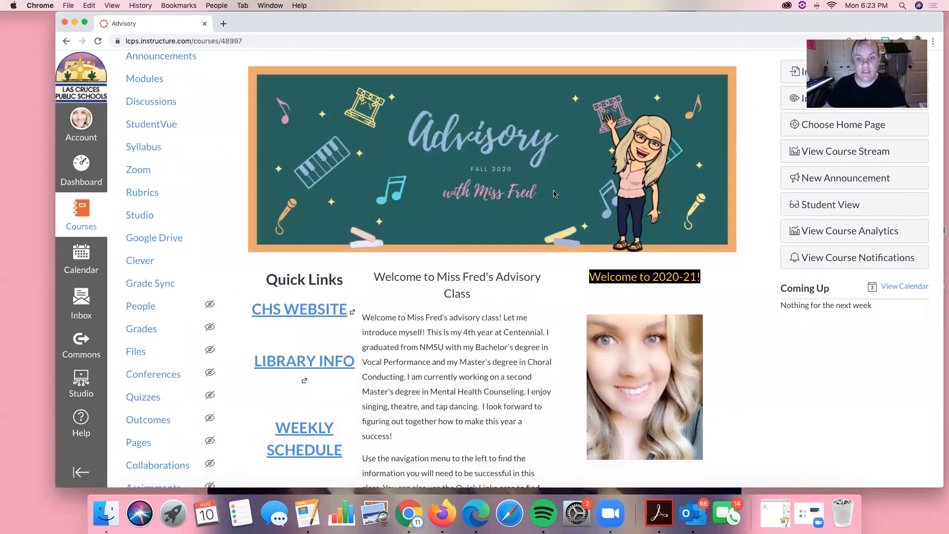
{"action": "scroll", "coordinate": [354, 218], "scroll_direction": "down", "scroll_amount": 5}
{"action": "scroll", "coordinate": [354, 218], "scroll_direction": "up", "scroll_amount": 5}
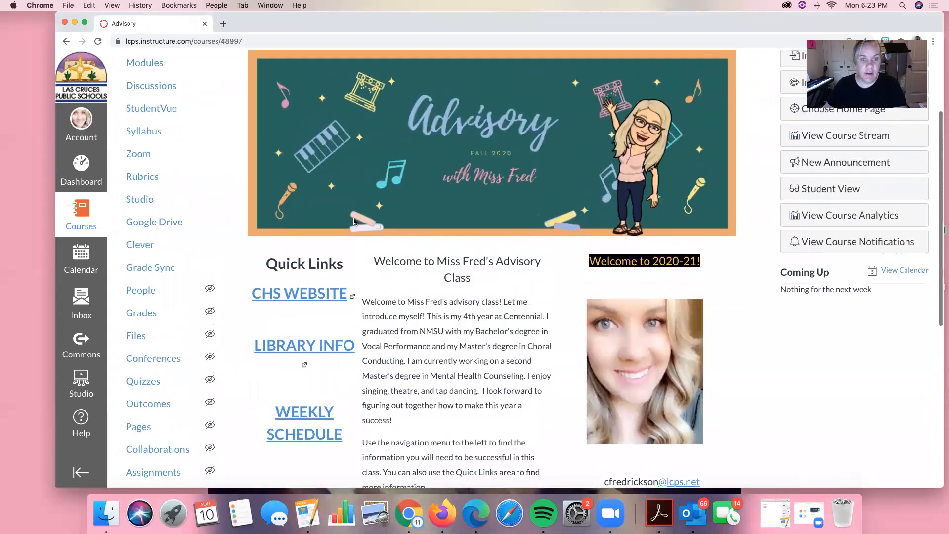
In the Advisory course's modules, view the Zoom Day 2 page of CHS Student Orientation Friday and return to the module list.
{"action": "left_click", "coordinate": [140, 67]}
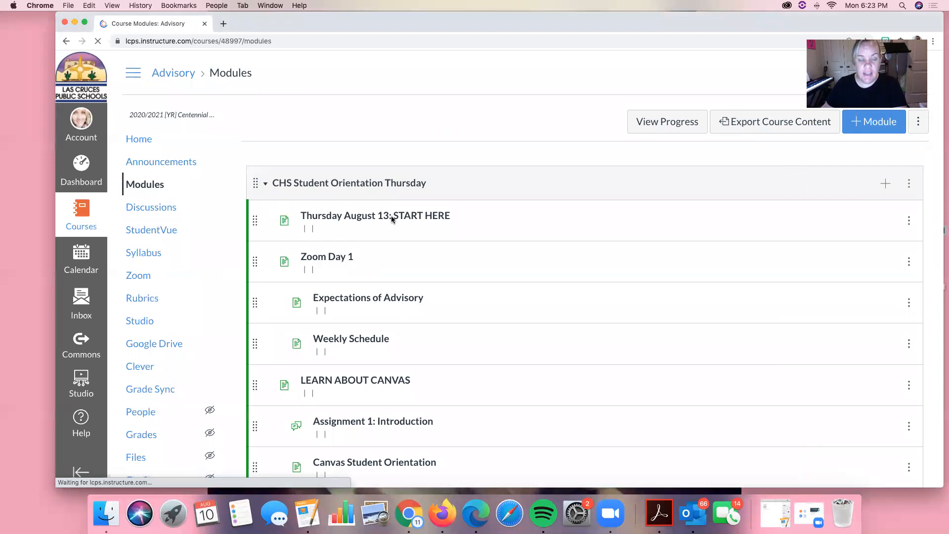
{"action": "scroll", "coordinate": [391, 220], "scroll_direction": "down", "scroll_amount": 10}
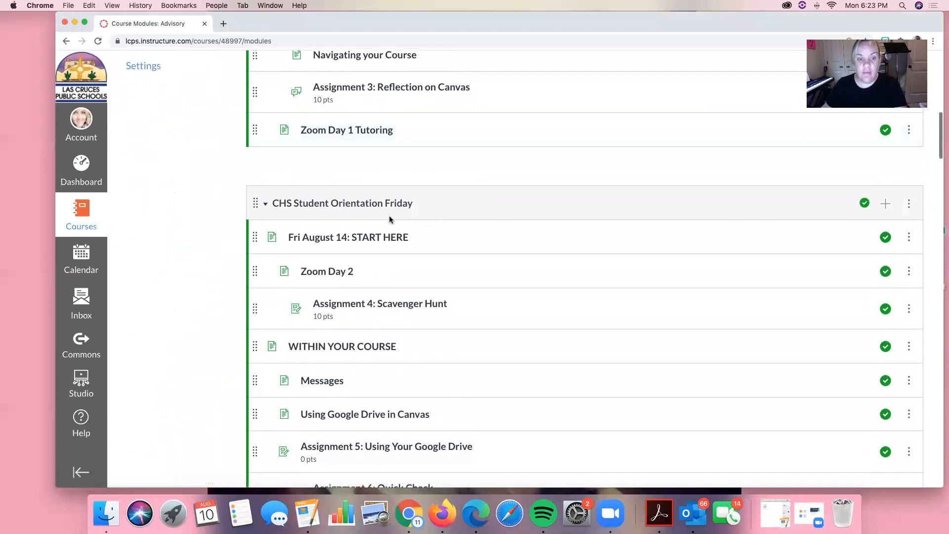
{"action": "scroll", "coordinate": [390, 220], "scroll_direction": "down", "scroll_amount": 3}
{"action": "scroll", "coordinate": [390, 219], "scroll_direction": "up", "scroll_amount": 1}
{"action": "scroll", "coordinate": [390, 220], "scroll_direction": "down", "scroll_amount": 3}
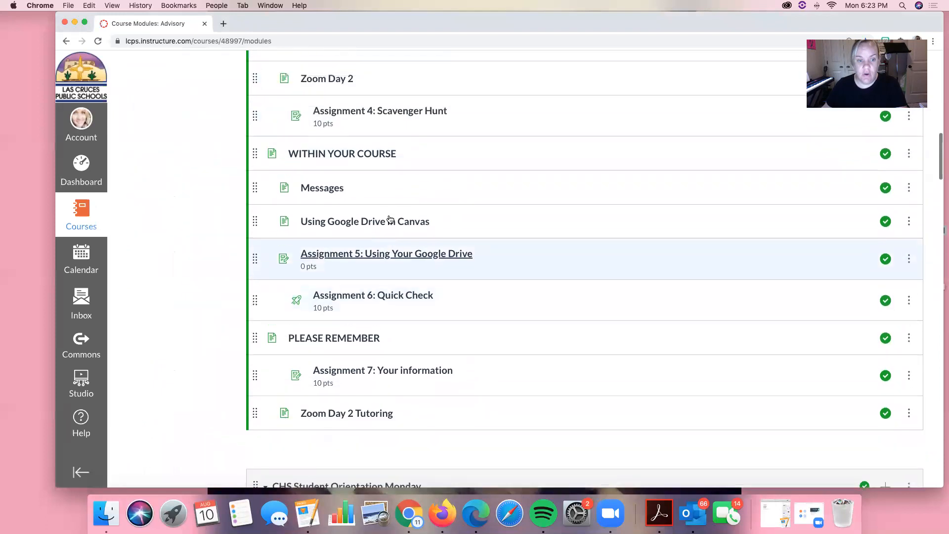
{"action": "scroll", "coordinate": [390, 219], "scroll_direction": "up", "scroll_amount": 3}
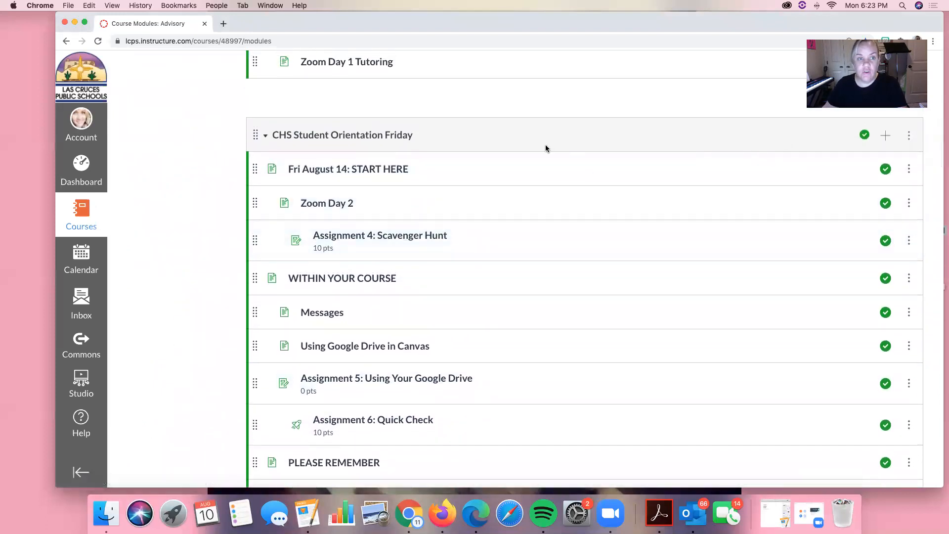
{"action": "scroll", "coordinate": [545, 149], "scroll_direction": "down", "scroll_amount": 1}
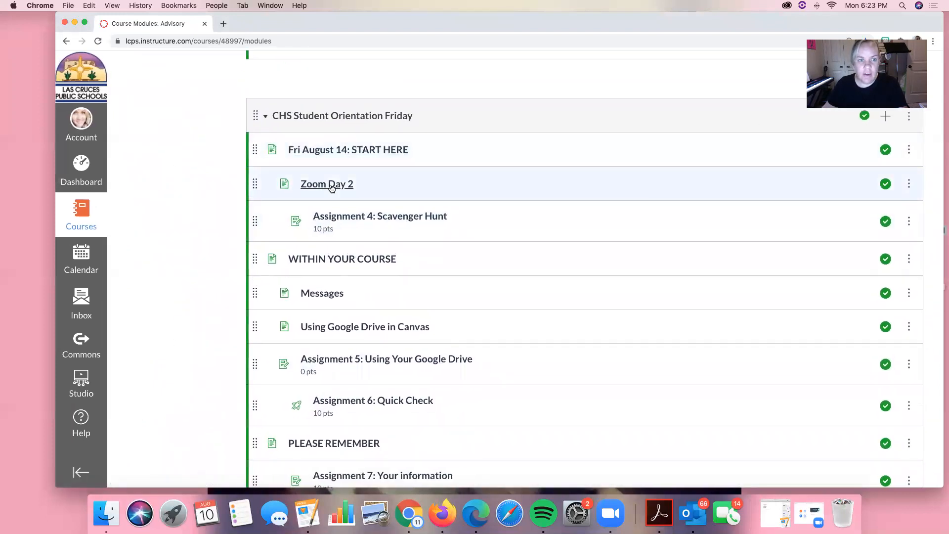
{"action": "left_click", "coordinate": [330, 187]}
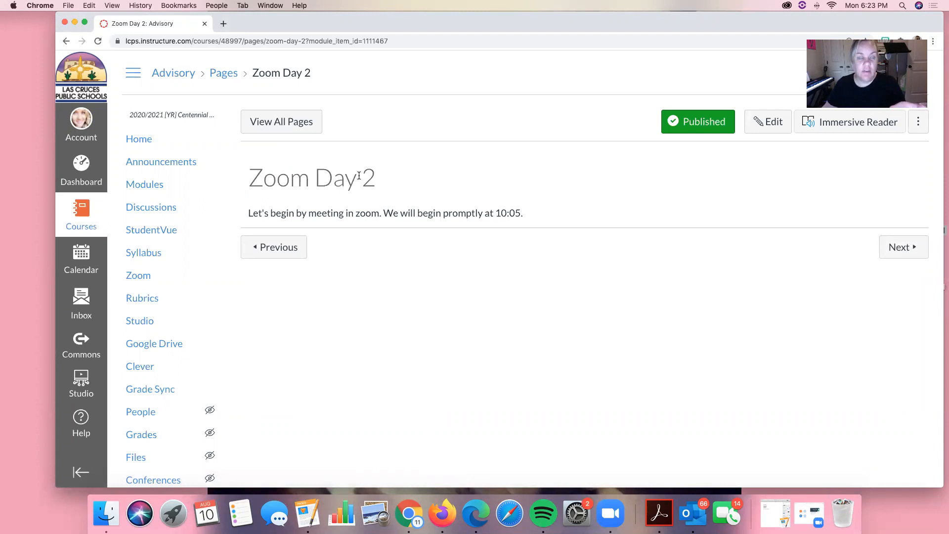
{"action": "left_click", "coordinate": [66, 42]}
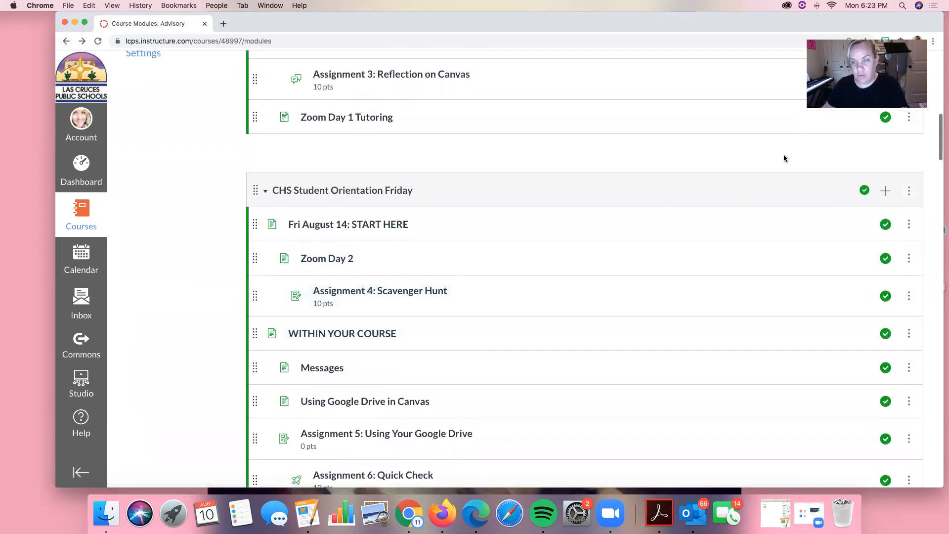
Add Zoom as an external tool item to the CHS Student Orientation Friday module.
{"action": "left_click", "coordinate": [886, 191]}
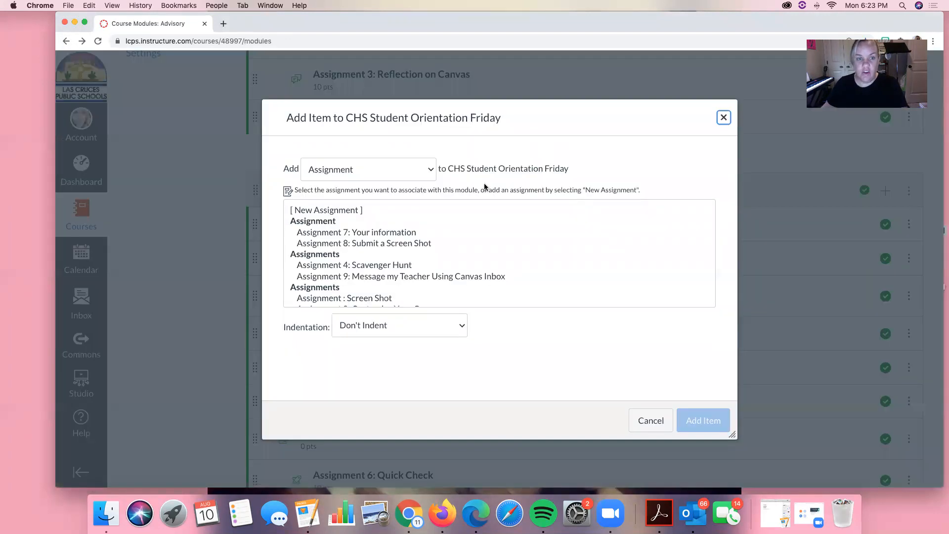
{"action": "left_click", "coordinate": [383, 173]}
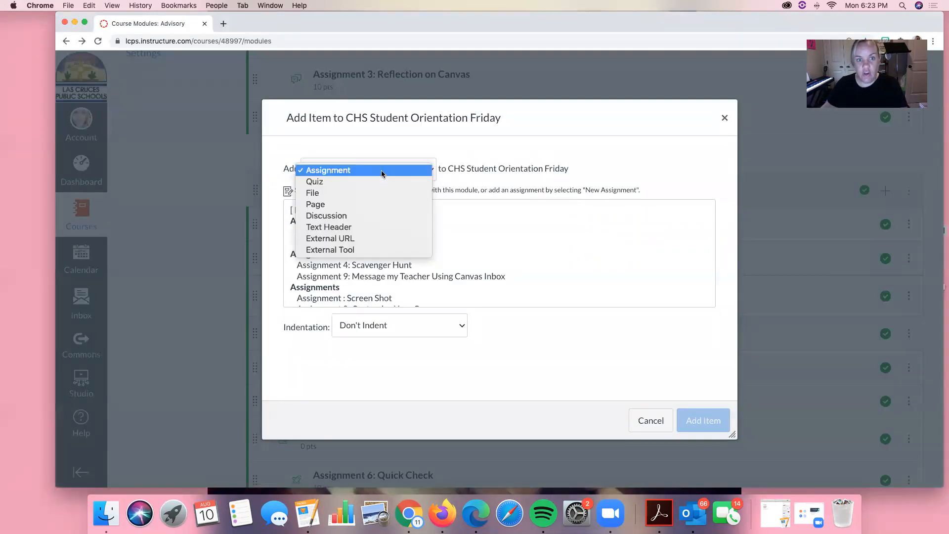
{"action": "left_click", "coordinate": [361, 250]}
{"action": "scroll", "coordinate": [374, 237], "scroll_direction": "down", "scroll_amount": 10}
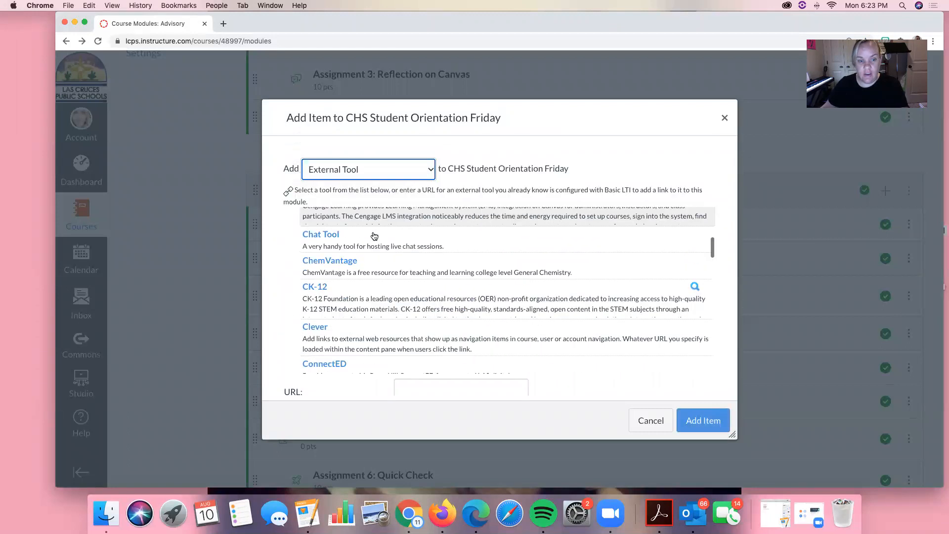
{"action": "scroll", "coordinate": [375, 237], "scroll_direction": "down", "scroll_amount": 10}
{"action": "left_click", "coordinate": [315, 360]}
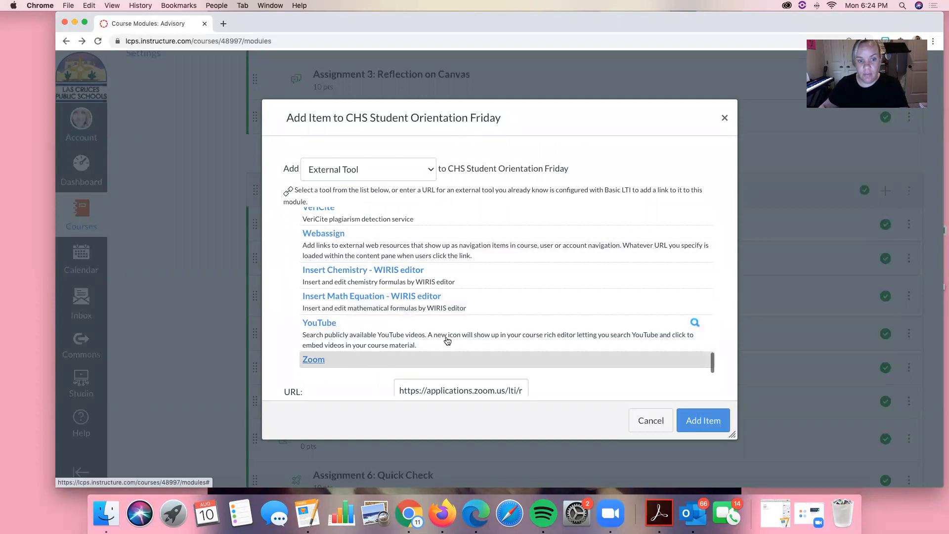
Open the new Zoom item at the end of the CHS Student Orientation Friday module.
{"action": "scroll", "coordinate": [460, 336], "scroll_direction": "down", "scroll_amount": 3}
{"action": "scroll", "coordinate": [463, 330], "scroll_direction": "down", "scroll_amount": 3}
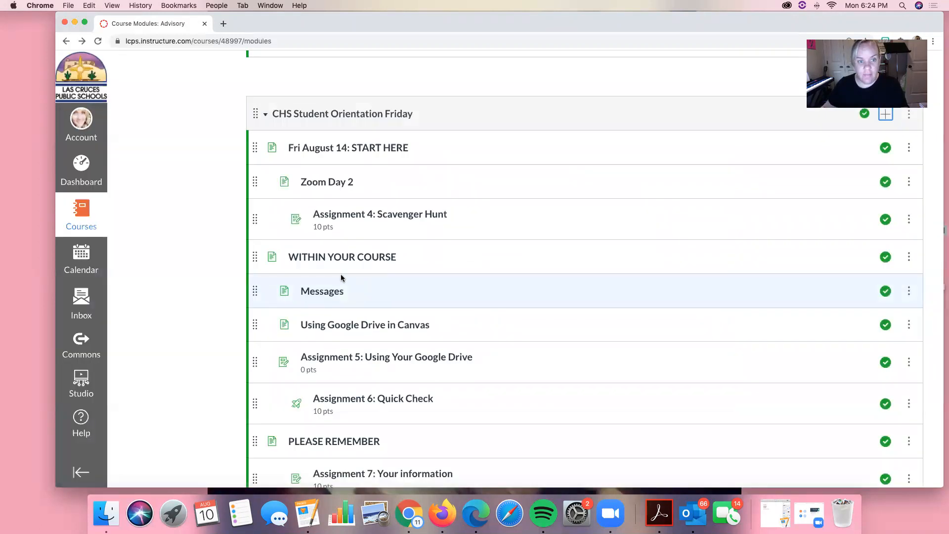
{"action": "scroll", "coordinate": [341, 278], "scroll_direction": "down", "scroll_amount": 7}
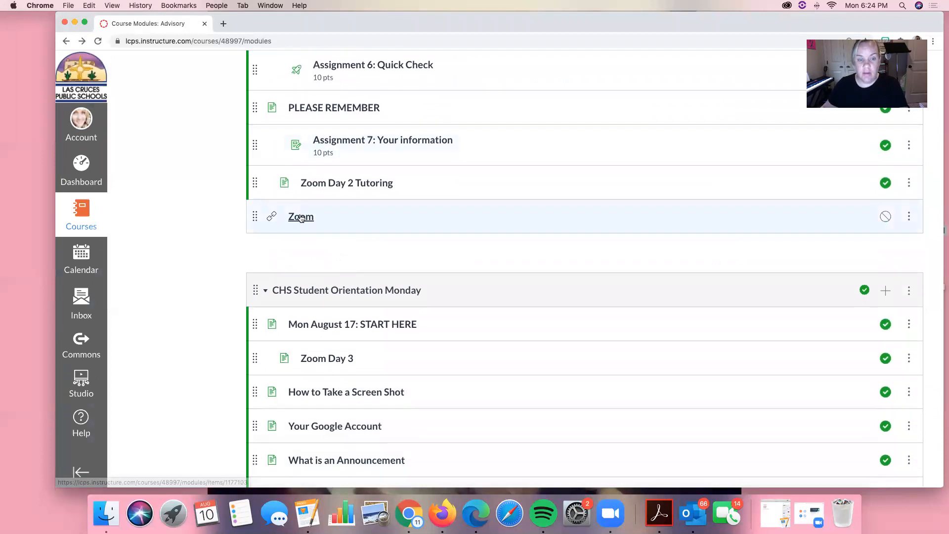
{"action": "left_click", "coordinate": [301, 218]}
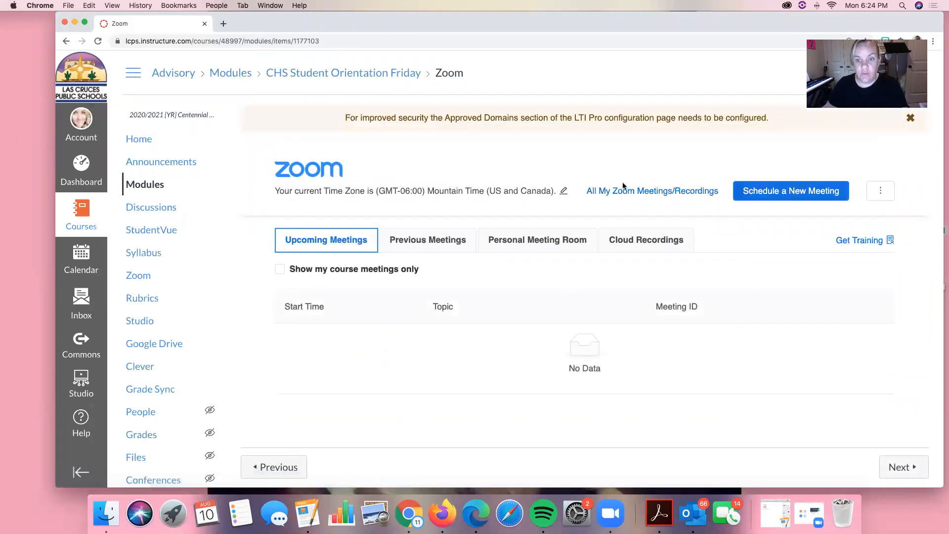
Start scheduling a new Zoom meeting with the topic "Advisory Day 2".
{"action": "left_click", "coordinate": [791, 191]}
{"action": "left_click", "coordinate": [472, 270]}
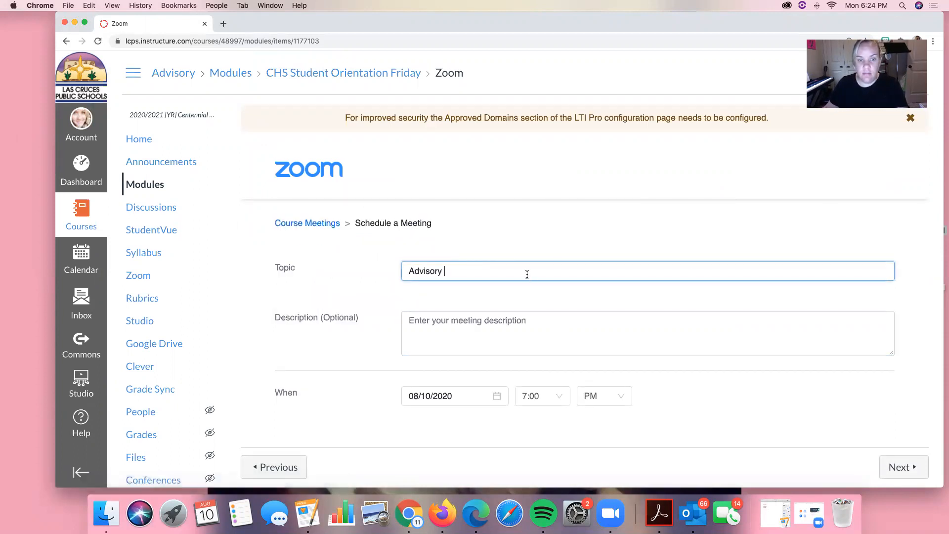
{"action": "type", "text": "Day 2"}
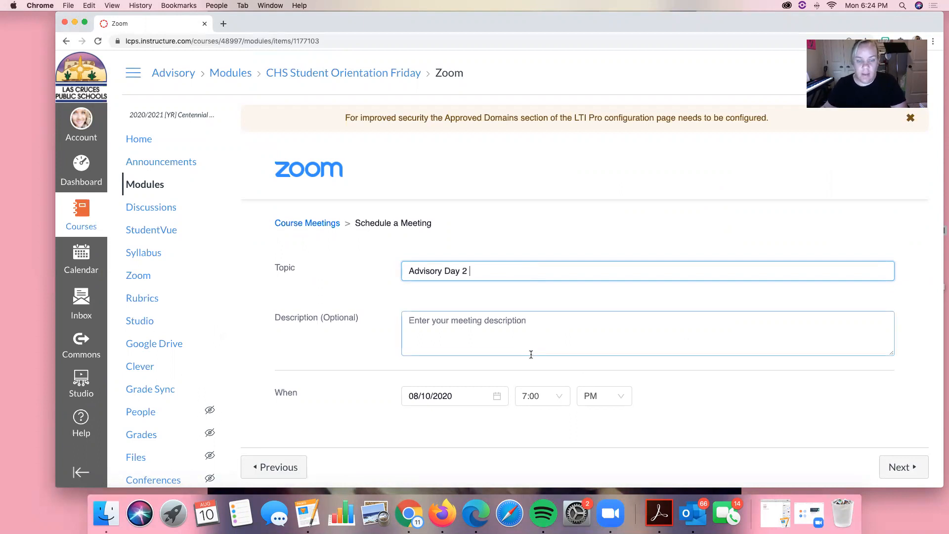
Examine the new meeting's date, duration, security, video, audio and meeting option settings.
{"action": "scroll", "coordinate": [531, 354], "scroll_direction": "down", "scroll_amount": 1}
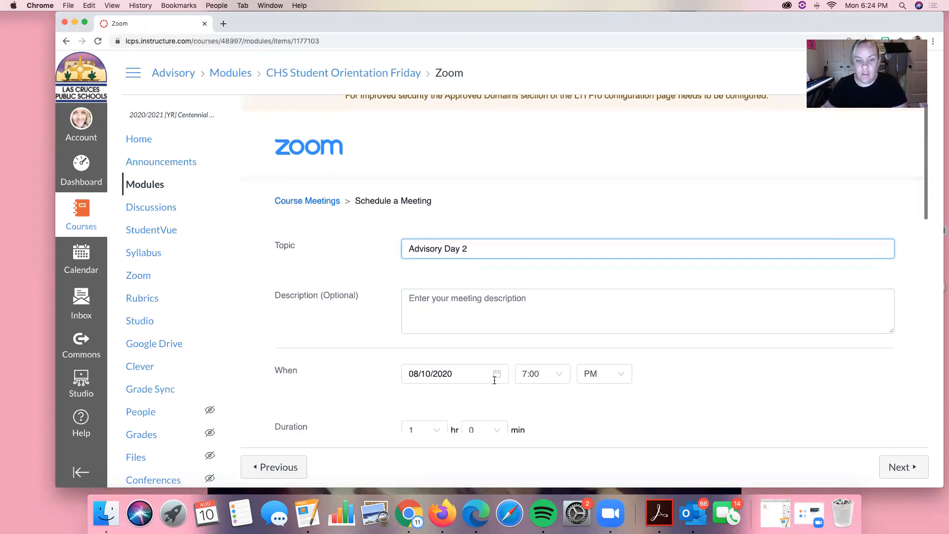
{"action": "left_click", "coordinate": [494, 375]}
{"action": "left_click", "coordinate": [672, 365]}
{"action": "scroll", "coordinate": [672, 365], "scroll_direction": "down", "scroll_amount": 7}
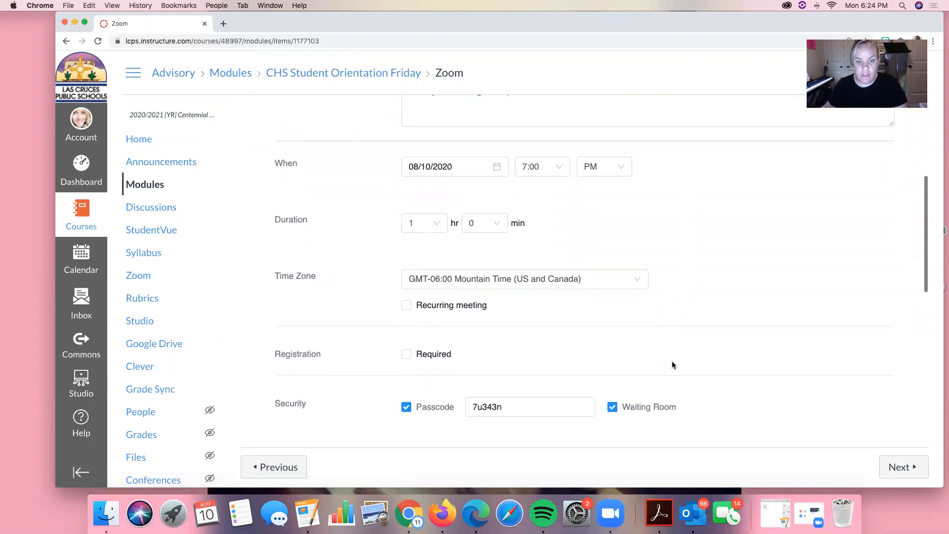
{"action": "scroll", "coordinate": [471, 220], "scroll_direction": "down", "scroll_amount": 3}
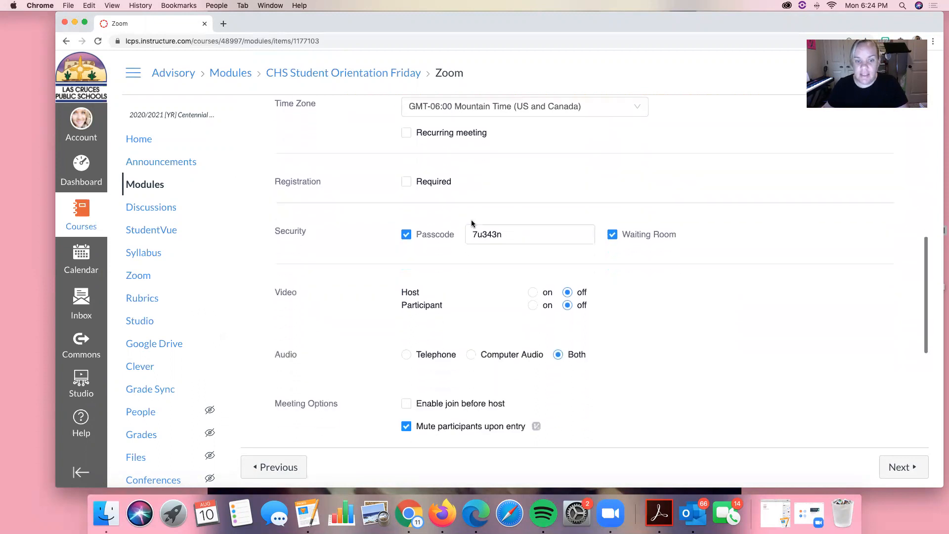
{"action": "left_click", "coordinate": [547, 189]}
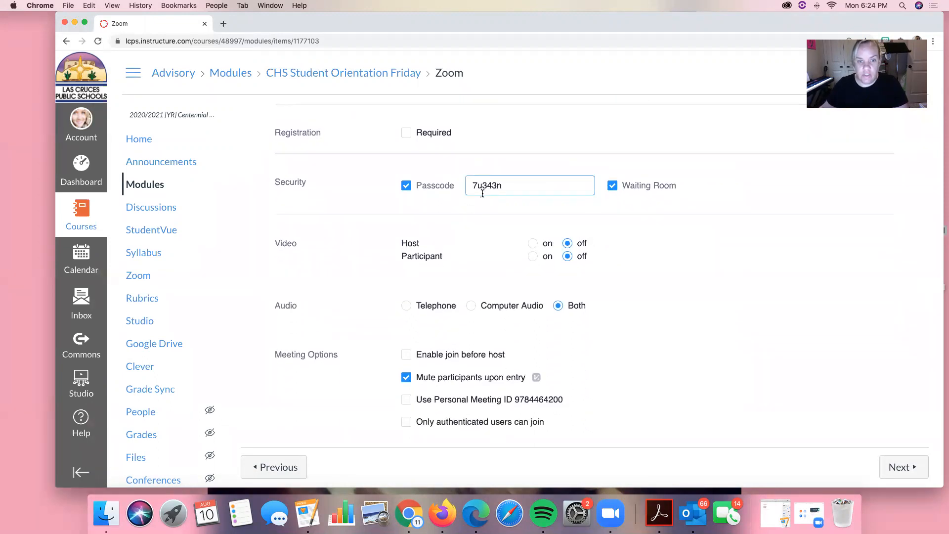
{"action": "scroll", "coordinate": [424, 218], "scroll_direction": "down", "scroll_amount": 5}
{"action": "scroll", "coordinate": [425, 223], "scroll_direction": "up", "scroll_amount": 5}
{"action": "scroll", "coordinate": [425, 223], "scroll_direction": "up", "scroll_amount": 3}
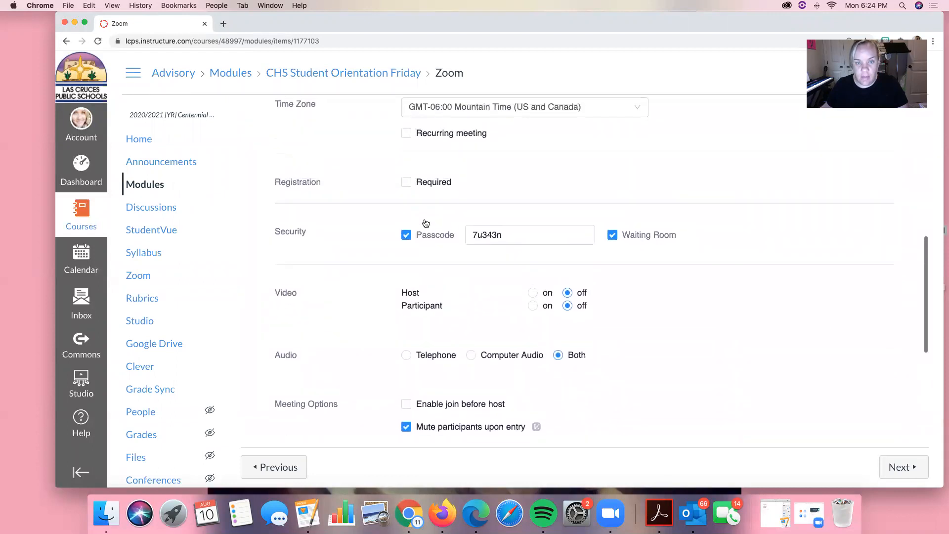
{"action": "scroll", "coordinate": [425, 223], "scroll_direction": "down", "scroll_amount": 5}
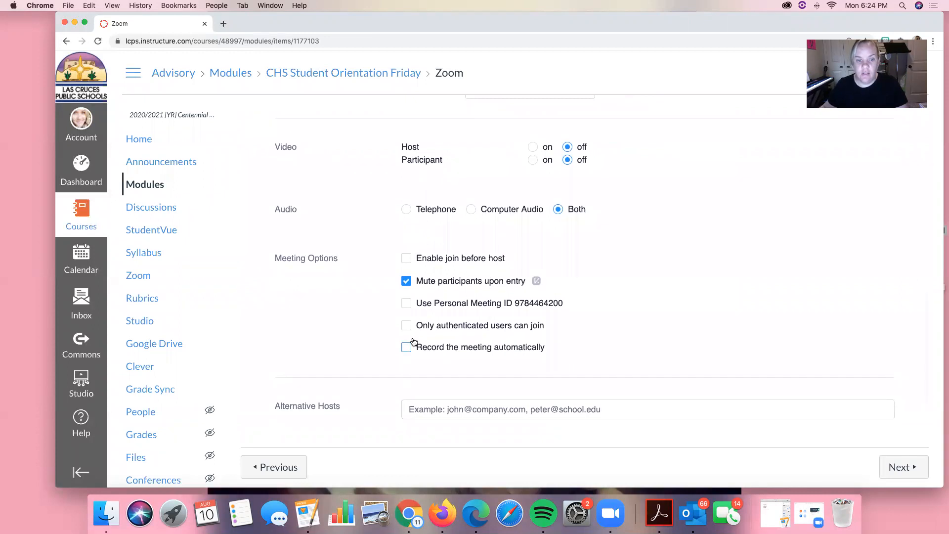
Try automatic cloud recording for the meeting, switch it off and leave the unsaved form for the course modules.
{"action": "left_click", "coordinate": [406, 348]}
{"action": "left_click", "coordinate": [406, 349]}
{"action": "left_click", "coordinate": [420, 349]}
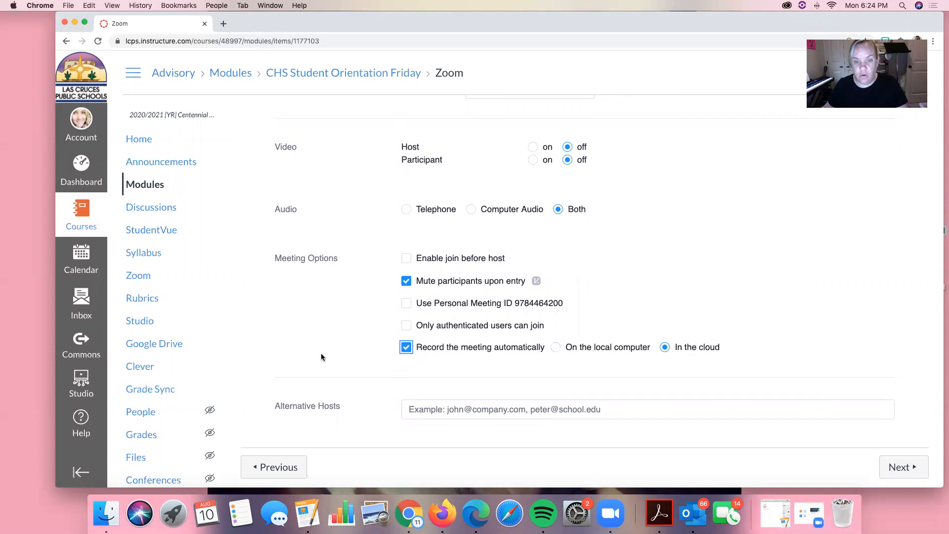
{"action": "left_click", "coordinate": [406, 348]}
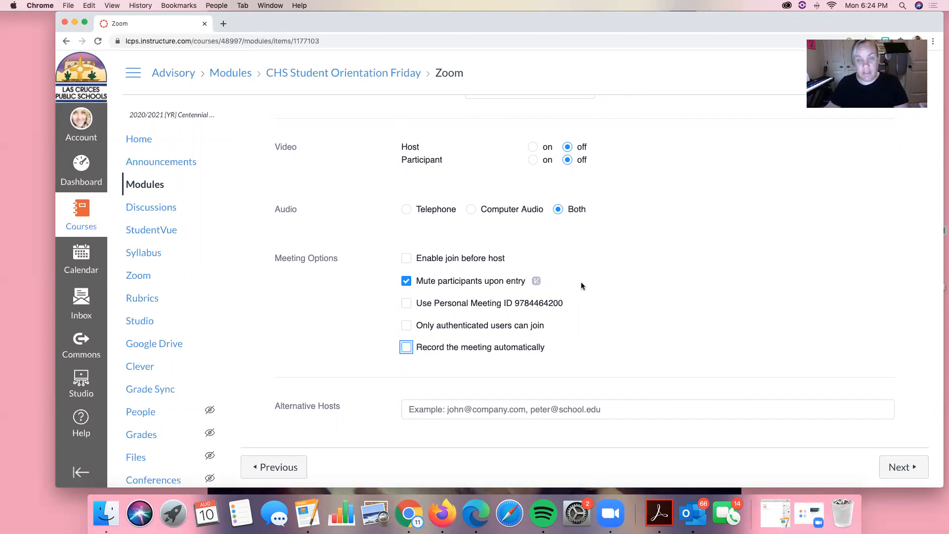
{"action": "scroll", "coordinate": [599, 208], "scroll_direction": "up", "scroll_amount": 10}
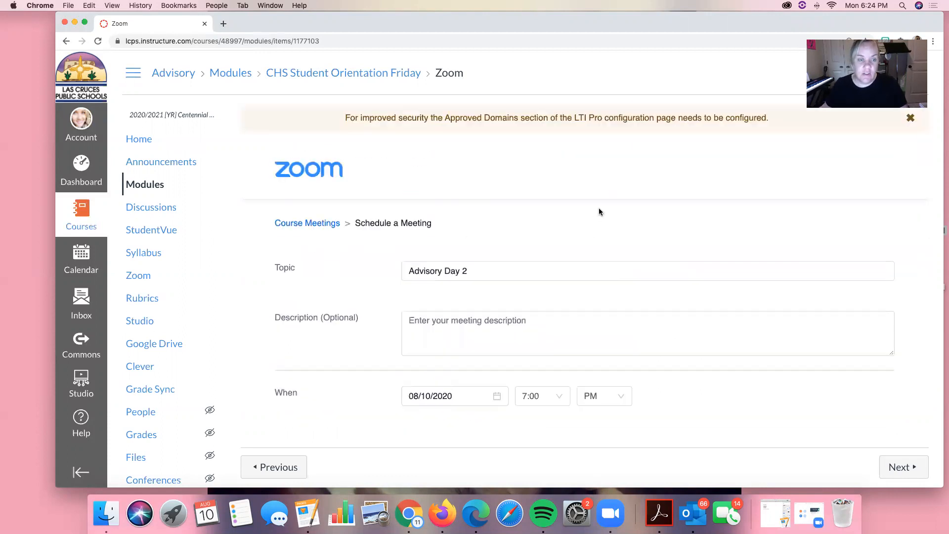
{"action": "left_click", "coordinate": [143, 185]}
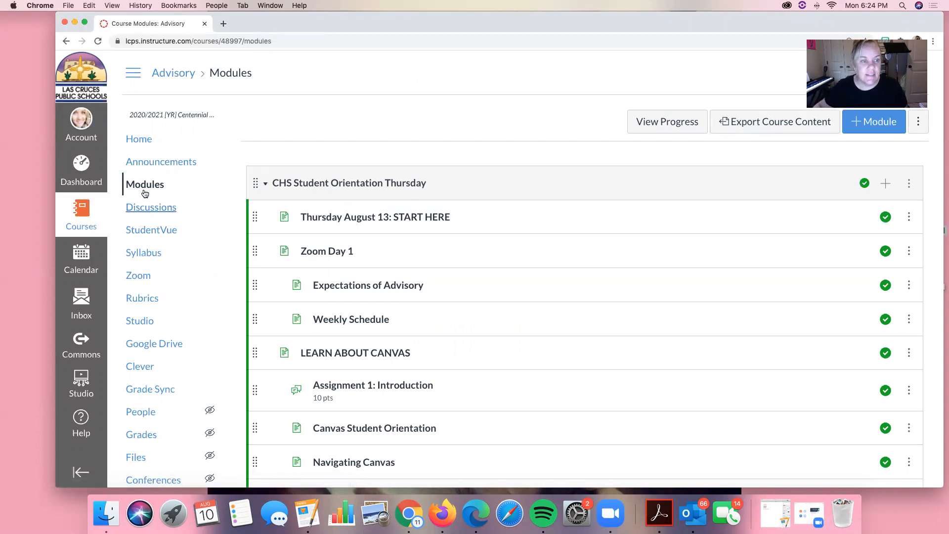
Open the unpublished CHS Choral Activities course and look over its home page.
{"action": "left_click", "coordinate": [77, 213]}
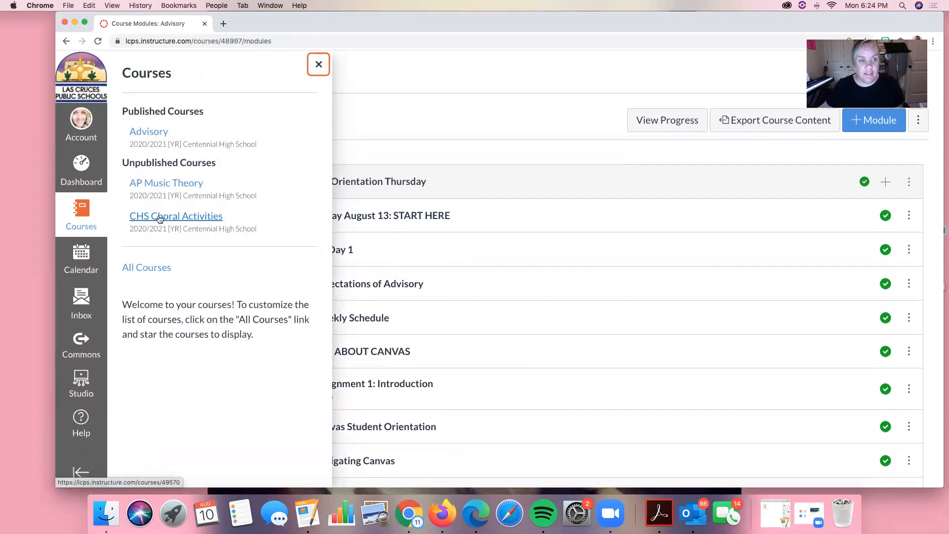
{"action": "left_click", "coordinate": [186, 218]}
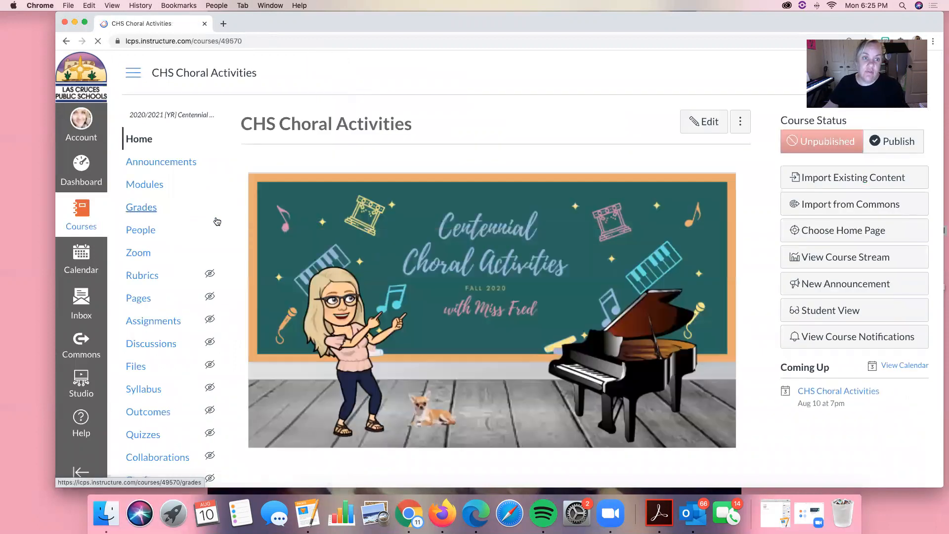
{"action": "scroll", "coordinate": [281, 229], "scroll_direction": "down", "scroll_amount": 5}
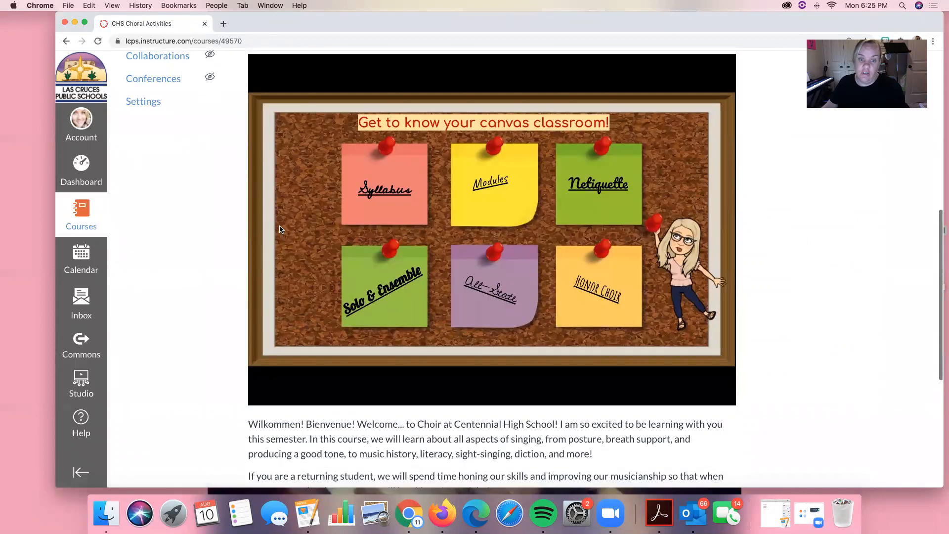
{"action": "scroll", "coordinate": [115, 198], "scroll_direction": "up", "scroll_amount": 5}
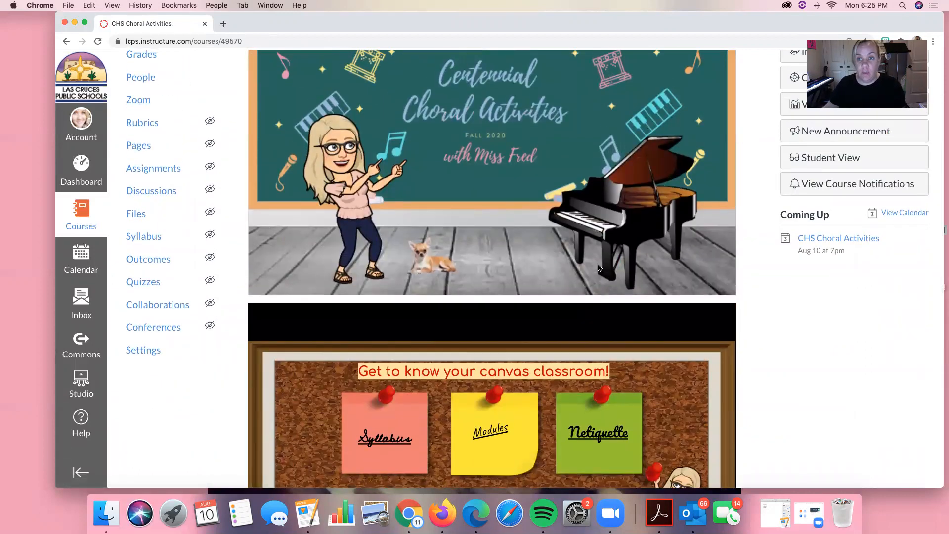
{"action": "scroll", "coordinate": [700, 171], "scroll_direction": "up", "scroll_amount": 3}
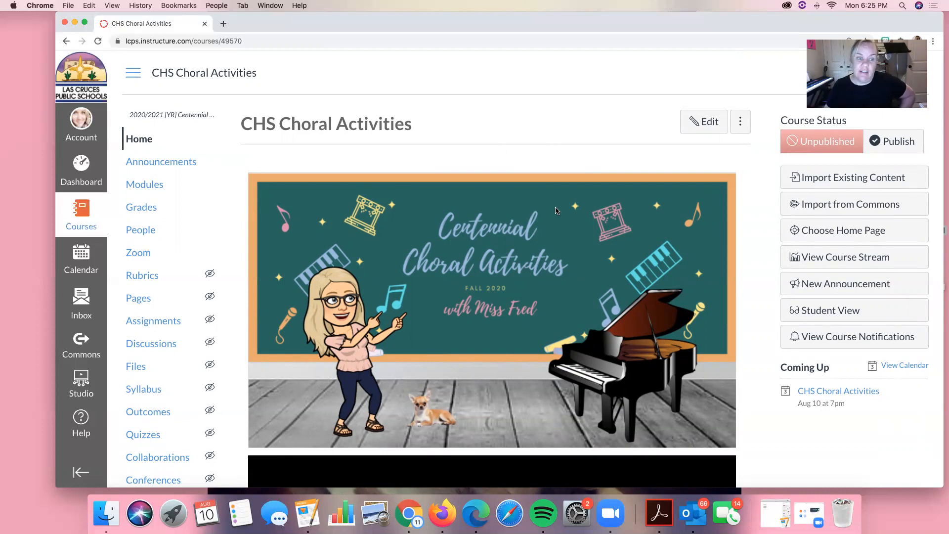
Open the CHS Choral Activities course's Zoom page in a second browser tab and collapse its help panel.
{"action": "left_click", "coordinate": [224, 23]}
{"action": "type", "text": "l"}
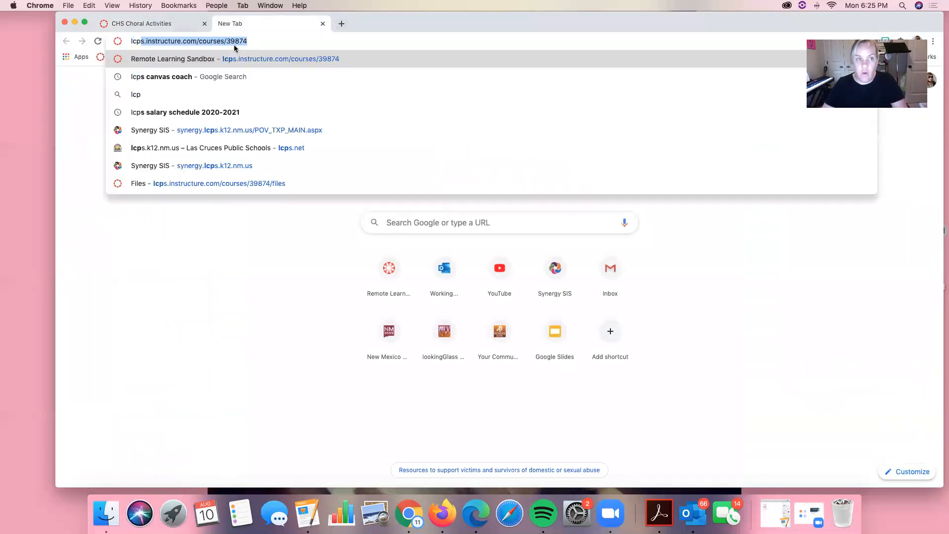
{"action": "key", "text": "Return"}
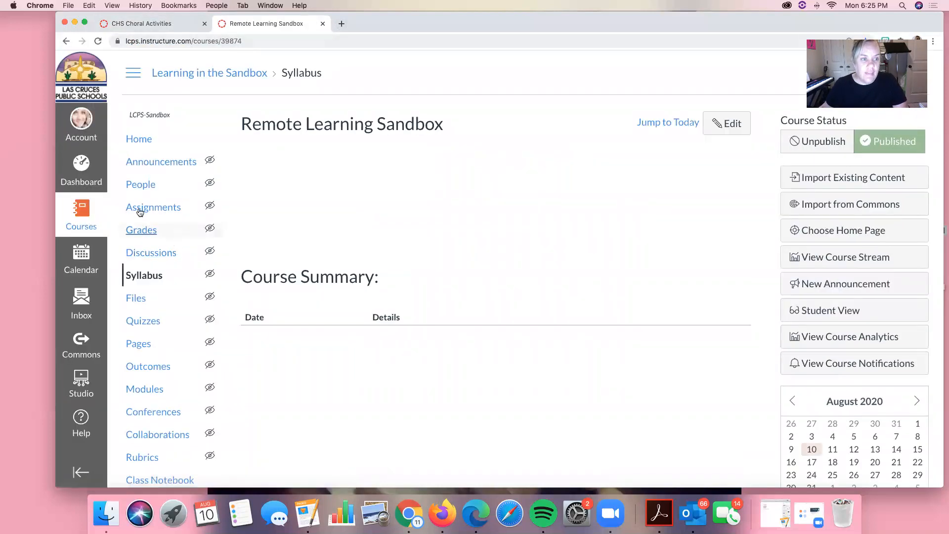
{"action": "left_click", "coordinate": [81, 213]}
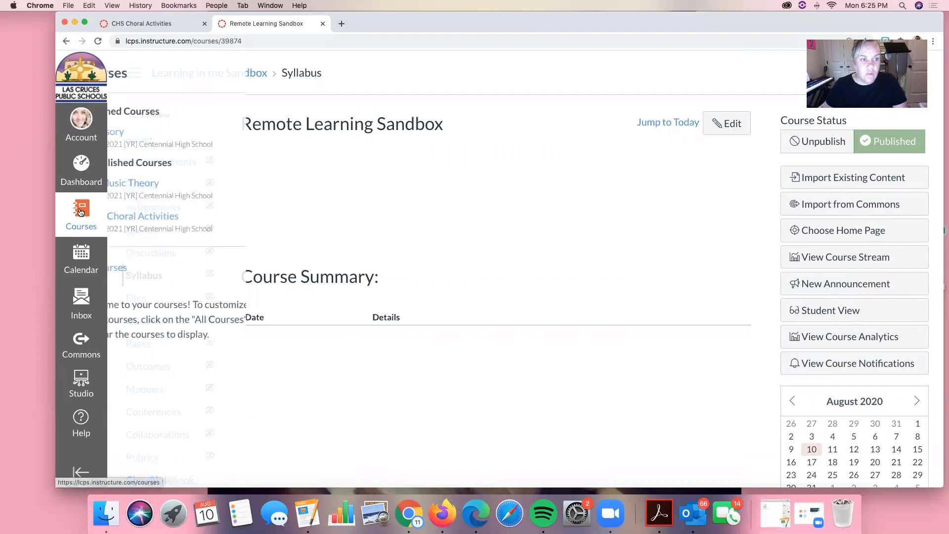
{"action": "left_click", "coordinate": [157, 217]}
{"action": "scroll", "coordinate": [158, 220], "scroll_direction": "down", "scroll_amount": 5}
{"action": "left_click", "coordinate": [144, 116]}
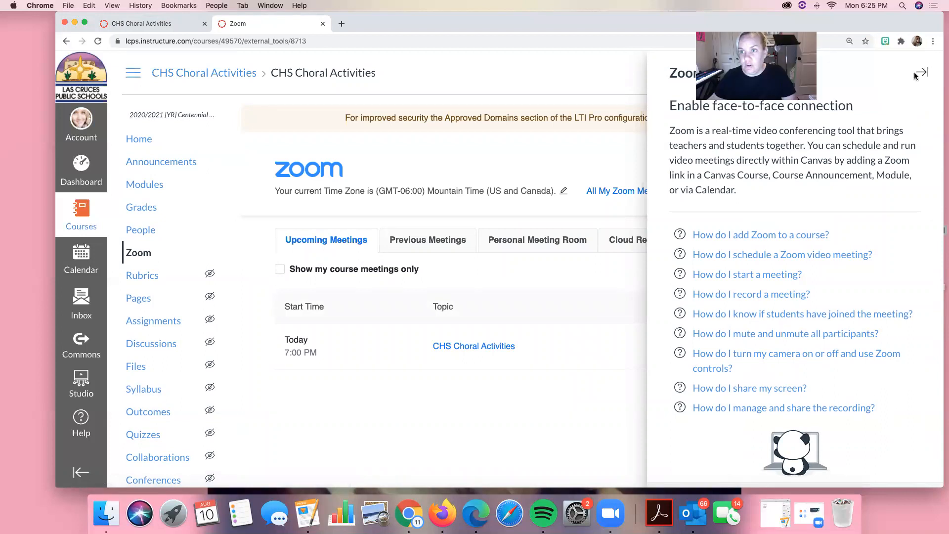
{"action": "left_click", "coordinate": [921, 72]}
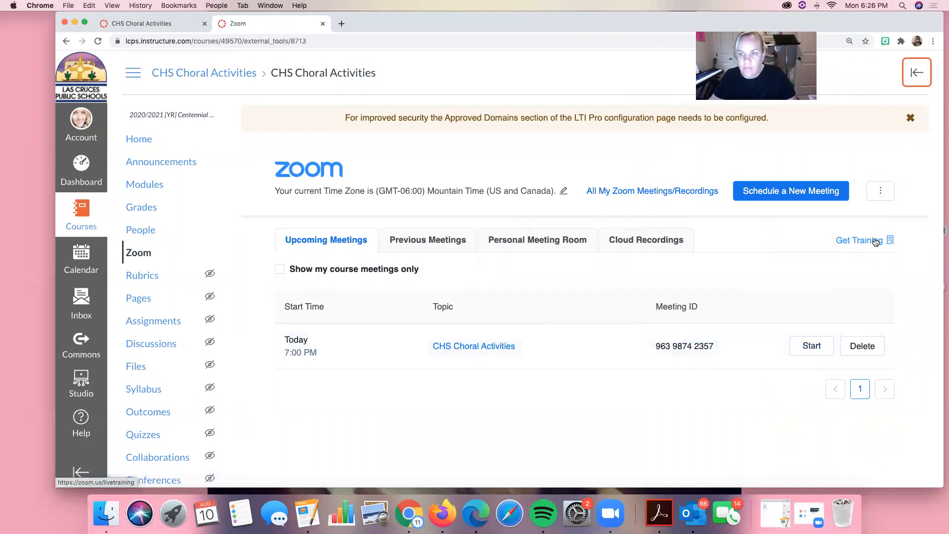
Start scheduling a new Zoom meeting with the topic "1st Period Zoom".
{"action": "left_click", "coordinate": [830, 199]}
{"action": "left_click_drag", "start_coordinate": [508, 271], "coordinate": [354, 256]}
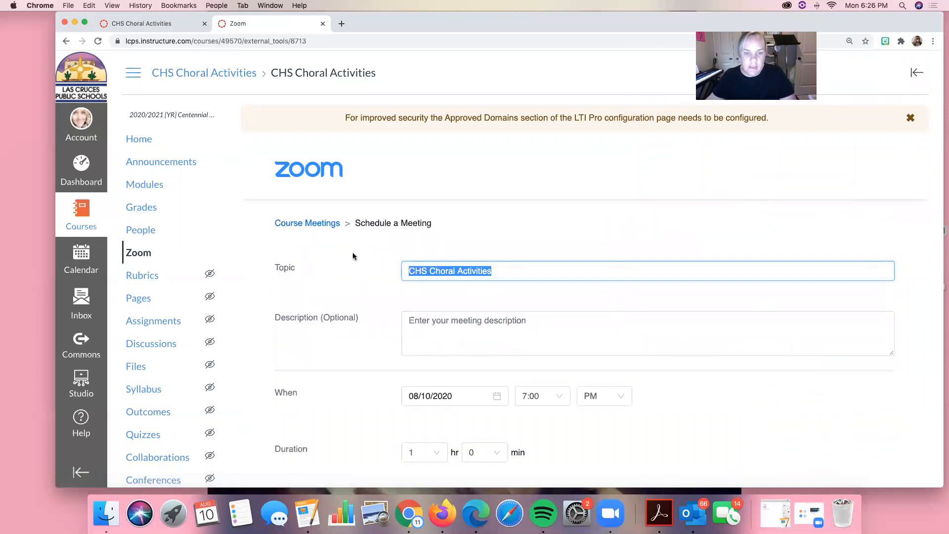
{"action": "type", "text": "1st Perido"}
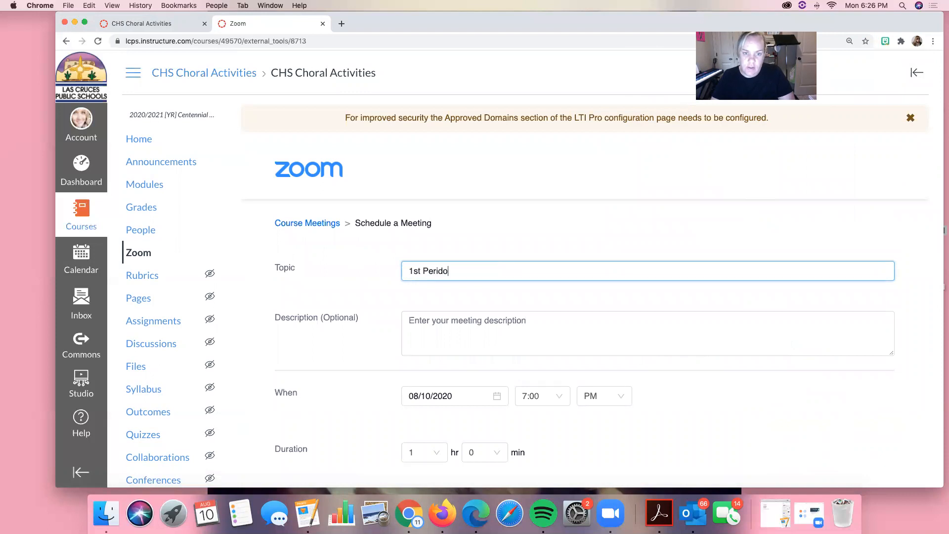
{"action": "key", "text": "BackSpace"}
{"action": "key", "text": "BackSpace"}
{"action": "type", "text": "od Zoom"}
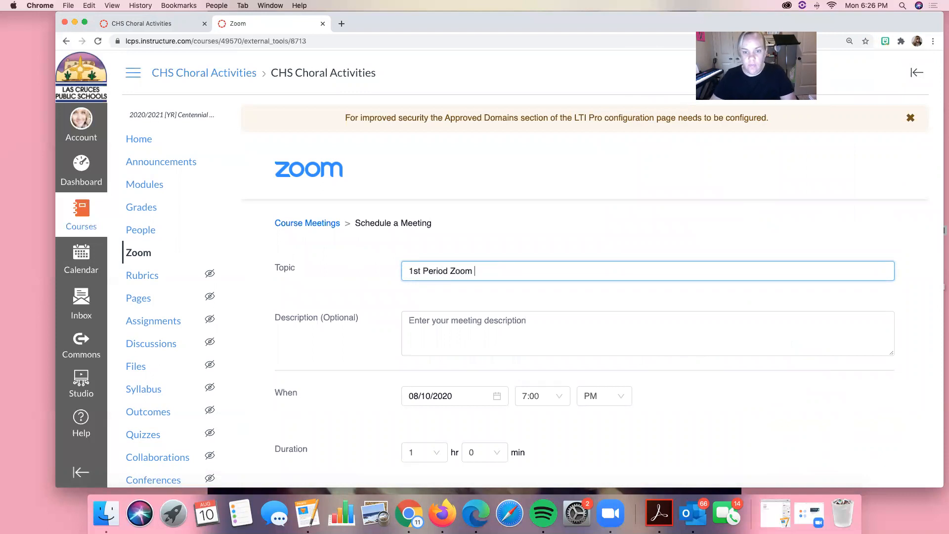
Set the meeting's start time to 8:00 PM and save the meeting.
{"action": "left_click", "coordinate": [530, 394]}
{"action": "left_click", "coordinate": [536, 442]}
{"action": "scroll", "coordinate": [565, 406], "scroll_direction": "down", "scroll_amount": 1}
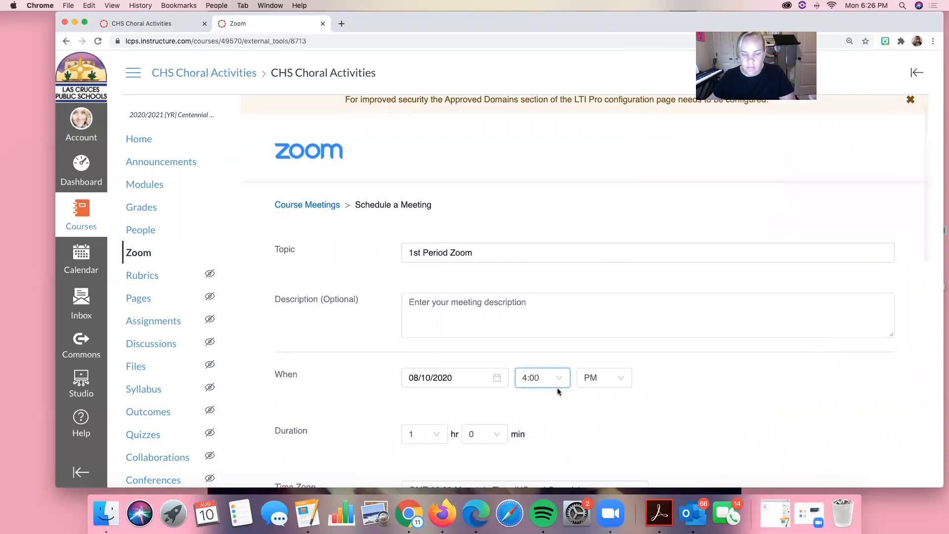
{"action": "left_click", "coordinate": [557, 384]}
{"action": "scroll", "coordinate": [557, 389], "scroll_direction": "down", "scroll_amount": 3}
{"action": "scroll", "coordinate": [556, 392], "scroll_direction": "down", "scroll_amount": 2}
{"action": "left_click", "coordinate": [529, 371]}
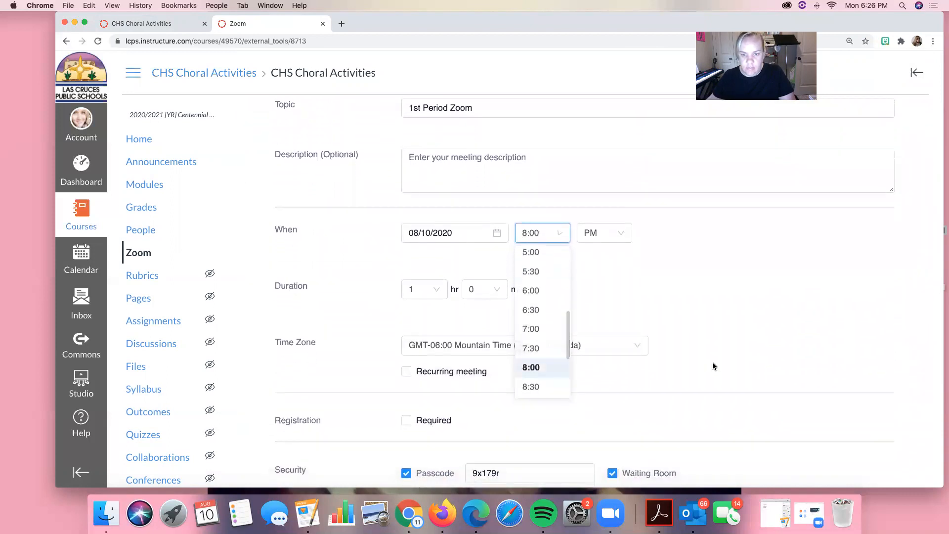
{"action": "scroll", "coordinate": [643, 386], "scroll_direction": "down", "scroll_amount": 3}
{"action": "scroll", "coordinate": [562, 377], "scroll_direction": "down", "scroll_amount": 5}
{"action": "left_click", "coordinate": [430, 444]}
Copy only the join URL from the saved meeting's invitation text and close the invitation.
{"action": "scroll", "coordinate": [657, 231], "scroll_direction": "down", "scroll_amount": 3}
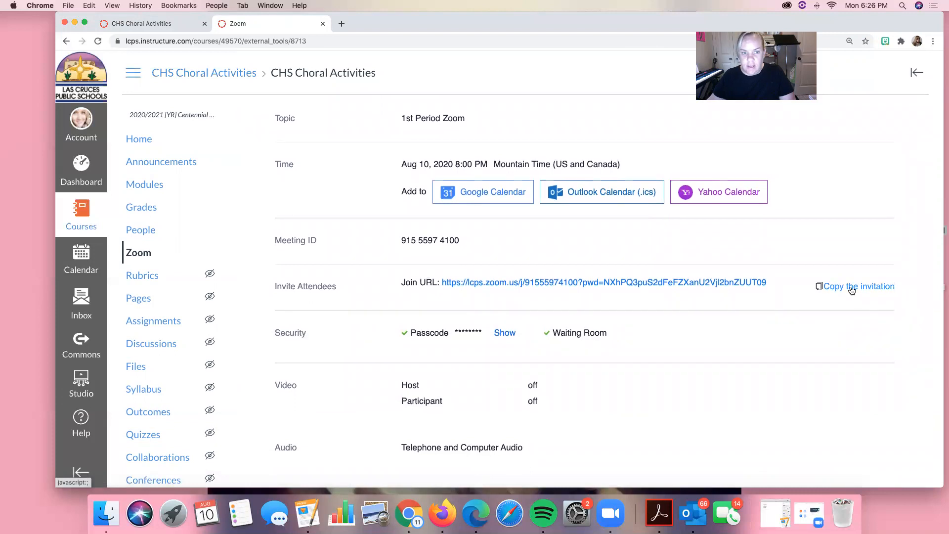
{"action": "scroll", "coordinate": [644, 289], "scroll_direction": "down", "scroll_amount": 3}
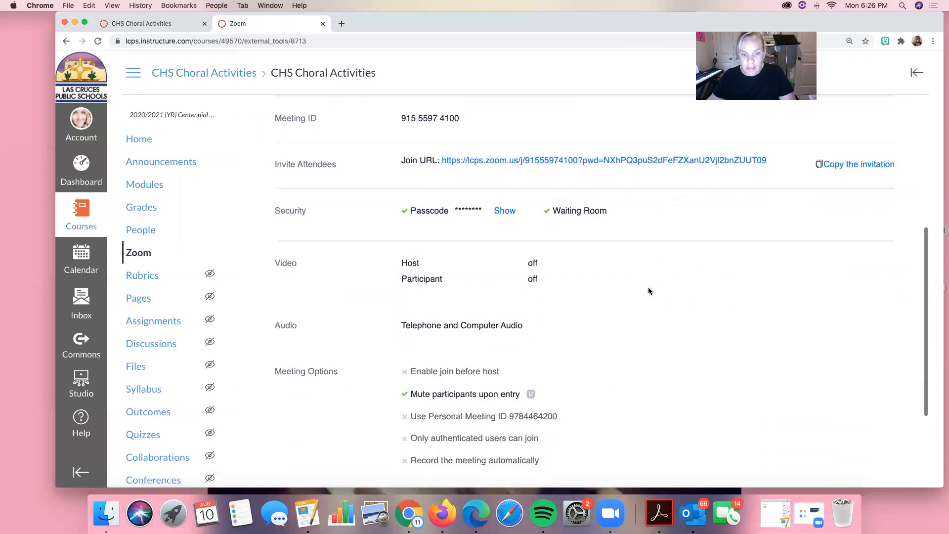
{"action": "left_click", "coordinate": [850, 164]}
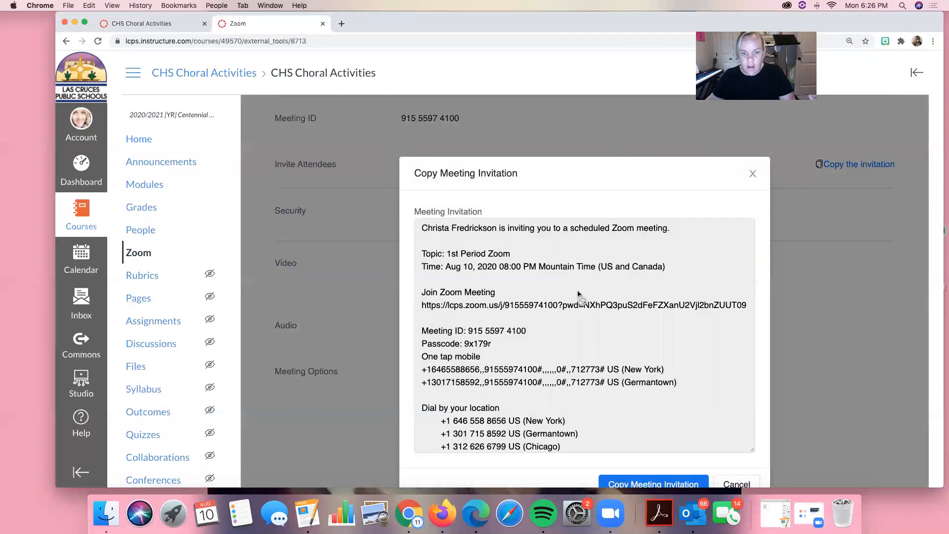
{"action": "scroll", "coordinate": [579, 294], "scroll_direction": "down", "scroll_amount": 4}
{"action": "scroll", "coordinate": [548, 286], "scroll_direction": "up", "scroll_amount": 4}
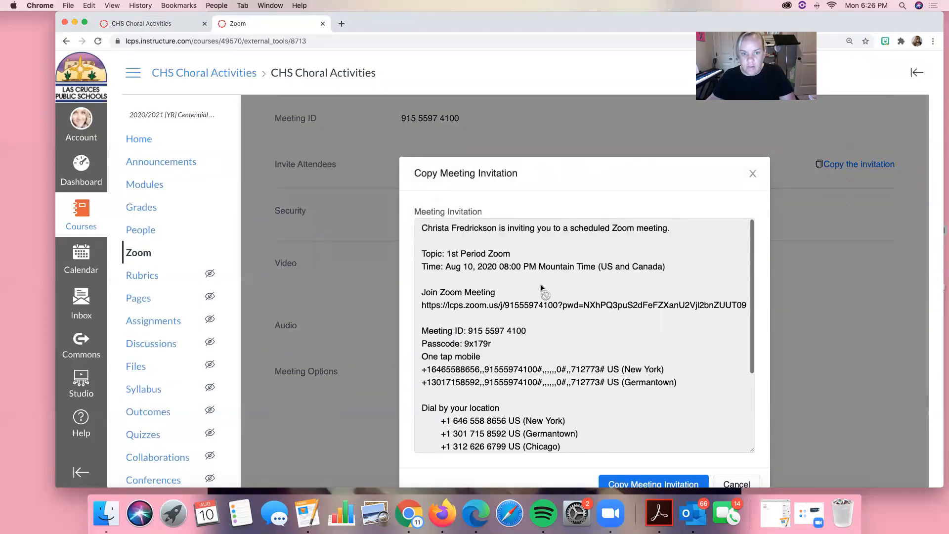
{"action": "left_click_drag", "start_coordinate": [420, 305], "coordinate": [746, 308]}
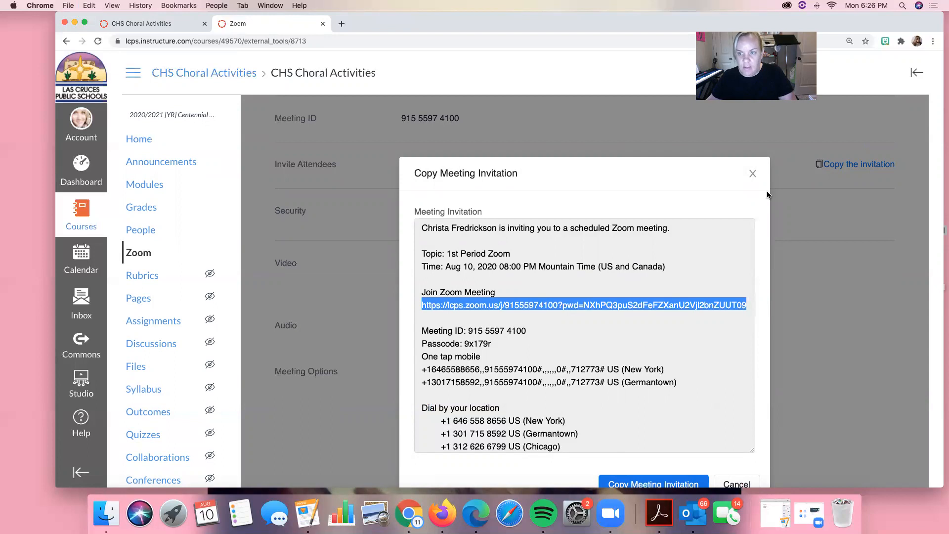
{"action": "left_click", "coordinate": [754, 173]}
Create a new announcement in the CHS Choral Activities course titled "Zoom Meetings for this week!".
{"action": "left_click", "coordinate": [156, 20]}
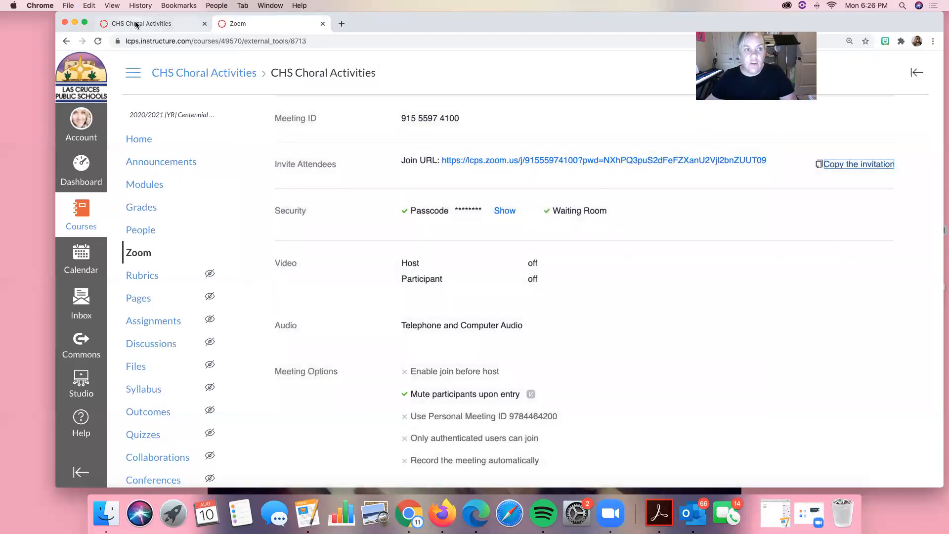
{"action": "left_click", "coordinate": [150, 162]}
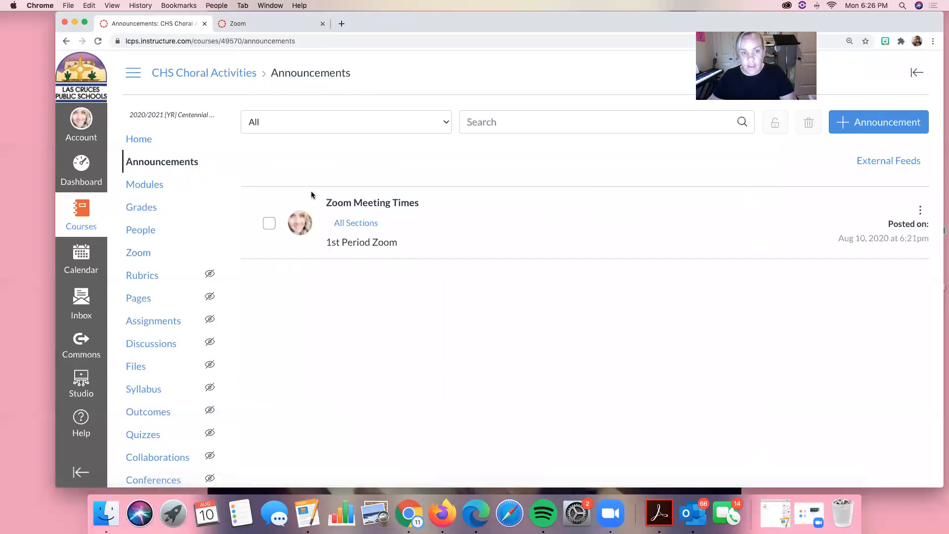
{"action": "left_click", "coordinate": [871, 122]}
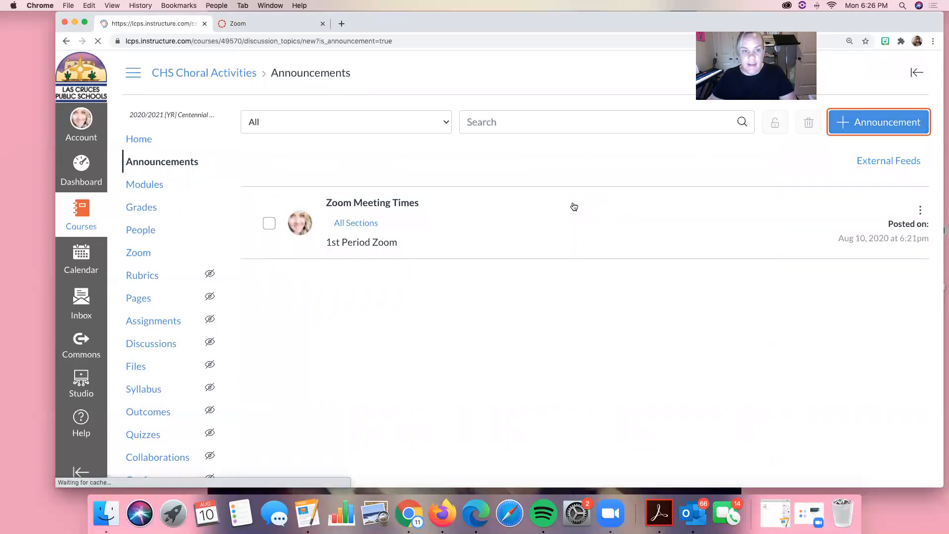
{"action": "type", "text": "Zoom Meetings for this week!"}
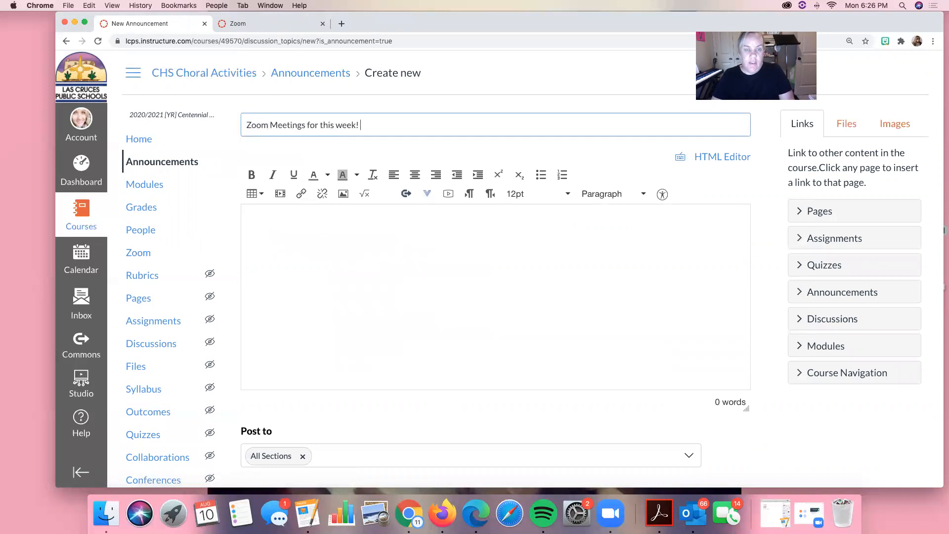
{"action": "key", "text": "Tab"}
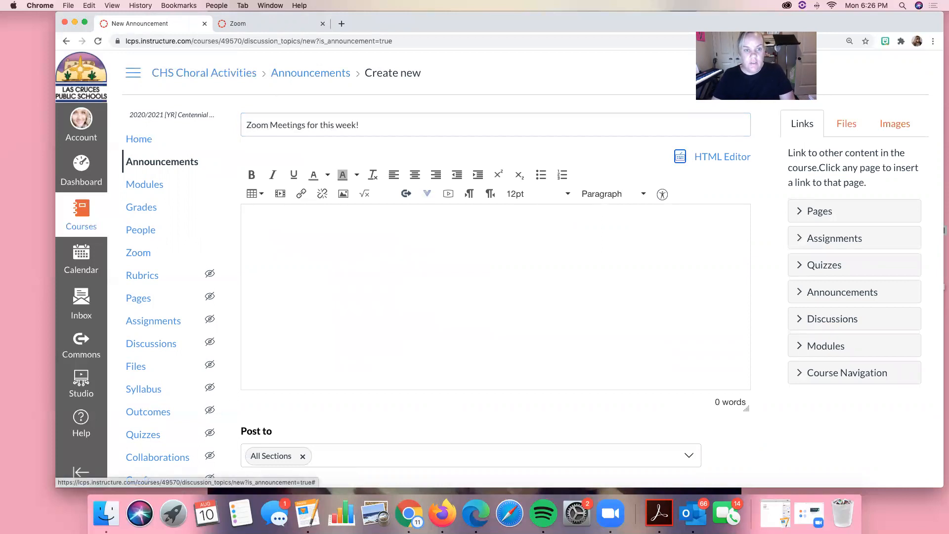
Write "1st Period Zoom Meeting" in the announcement body and link that text to the copied join URL.
{"action": "key", "text": "Tab"}
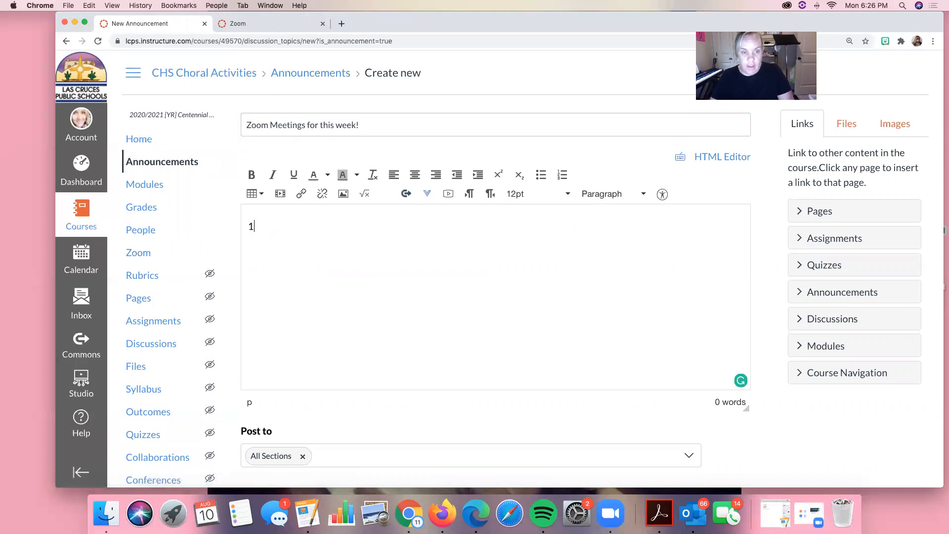
{"action": "type", "text": "1st Period Zoom Meetings"}
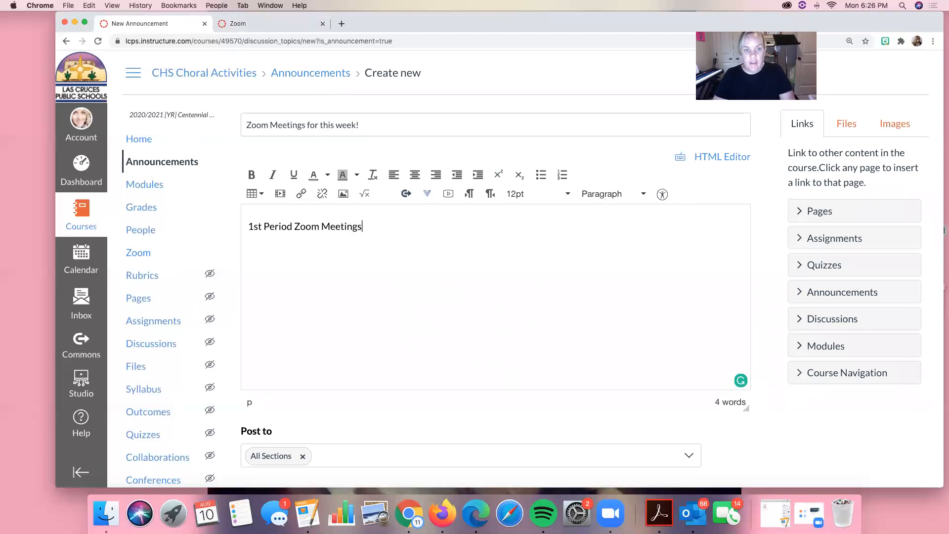
{"action": "left_click_drag", "start_coordinate": [367, 226], "coordinate": [239, 227]}
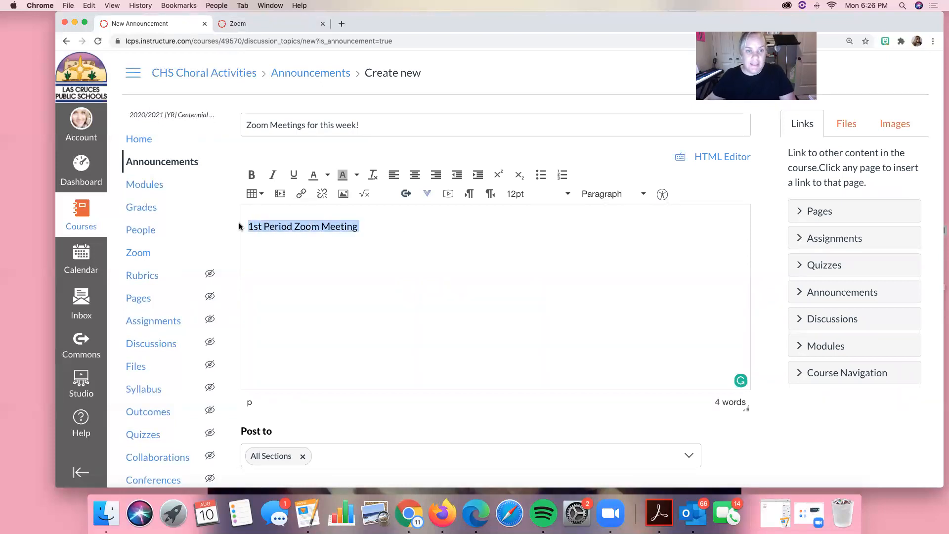
{"action": "left_click", "coordinate": [302, 193]}
{"action": "left_click", "coordinate": [409, 301]}
{"action": "key", "text": "super+v"}
{"action": "left_click", "coordinate": [549, 312]}
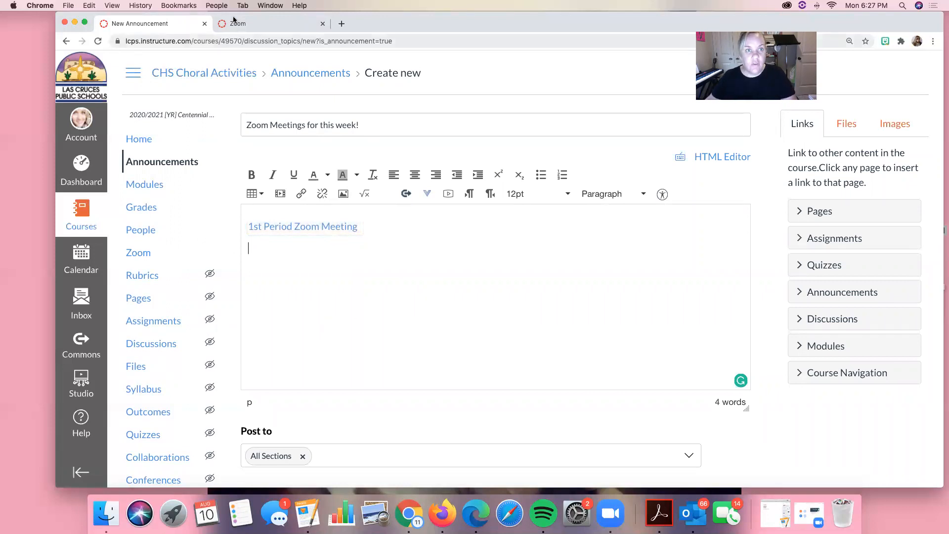
Look over the saved meeting's details and options on the Zoom page and return to the announcement draft.
{"action": "left_click", "coordinate": [257, 23]}
{"action": "scroll", "coordinate": [710, 147], "scroll_direction": "down", "scroll_amount": 3}
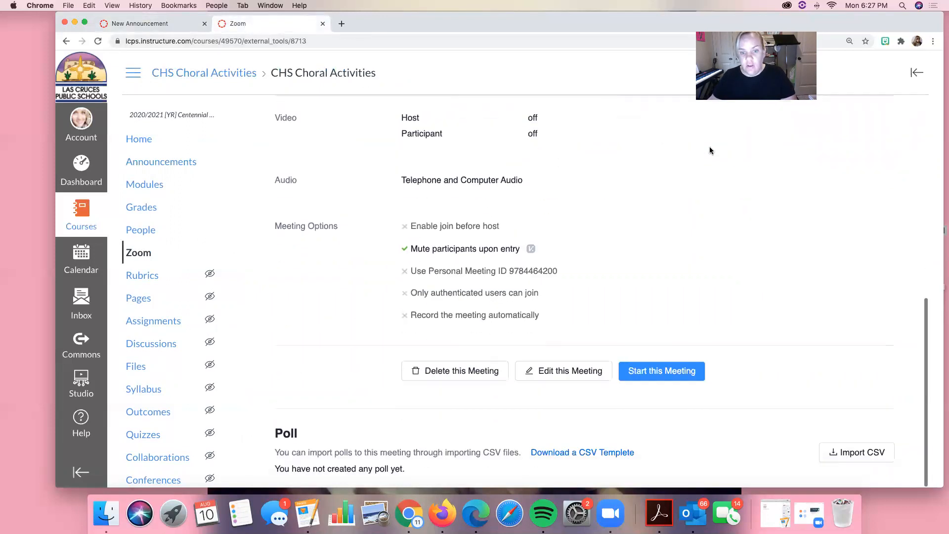
{"action": "scroll", "coordinate": [710, 146], "scroll_direction": "up", "scroll_amount": 10}
{"action": "scroll", "coordinate": [597, 194], "scroll_direction": "down", "scroll_amount": 5}
{"action": "scroll", "coordinate": [619, 298], "scroll_direction": "down", "scroll_amount": 4}
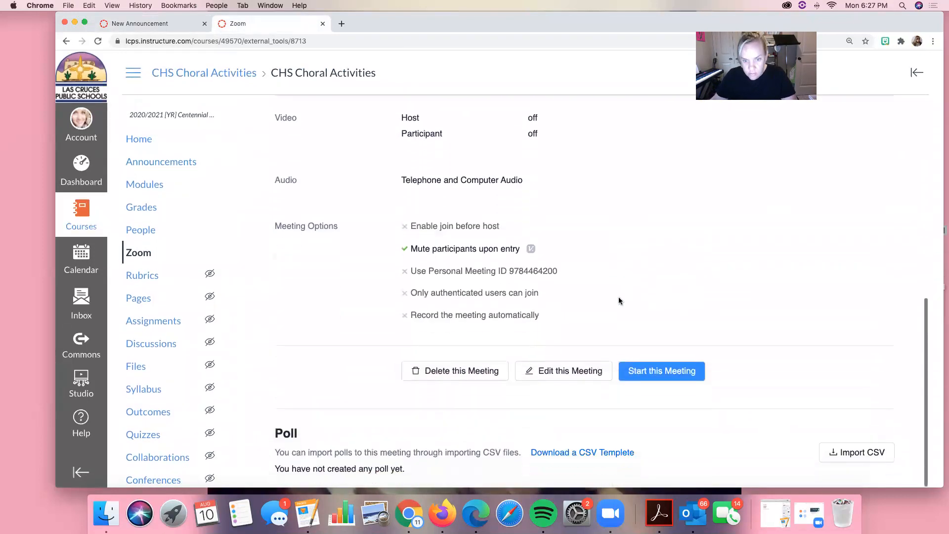
{"action": "left_click", "coordinate": [126, 25]}
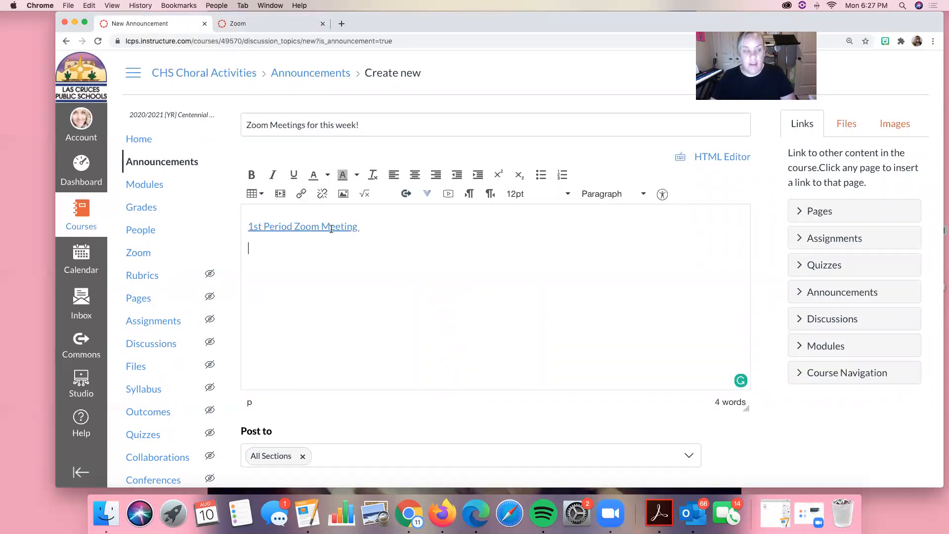
Add a second line "2nd Period Zoom Meeting" to the announcement and link it to the copied join URL.
{"action": "key", "text": "Return"}
{"action": "type", "text": "2nd Perio"}
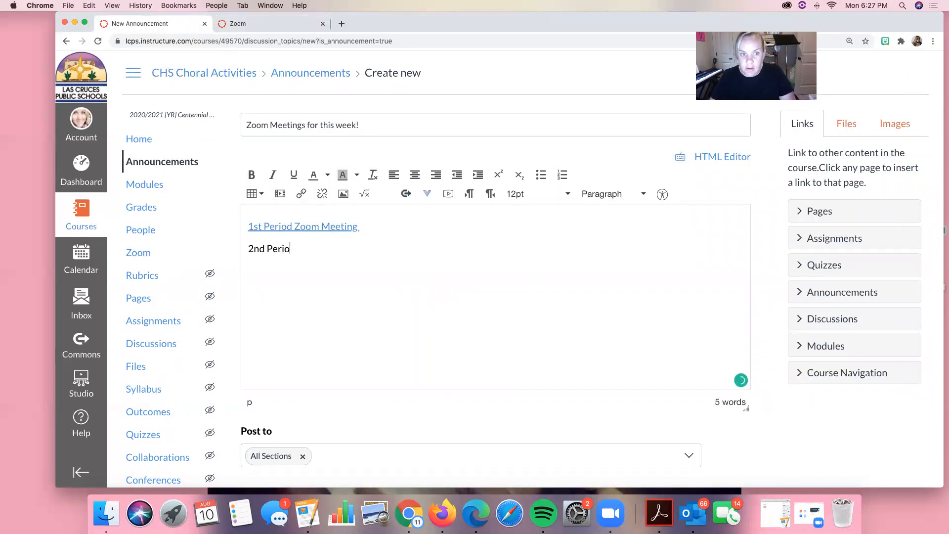
{"action": "type", "text": "d Zoom Meeting"}
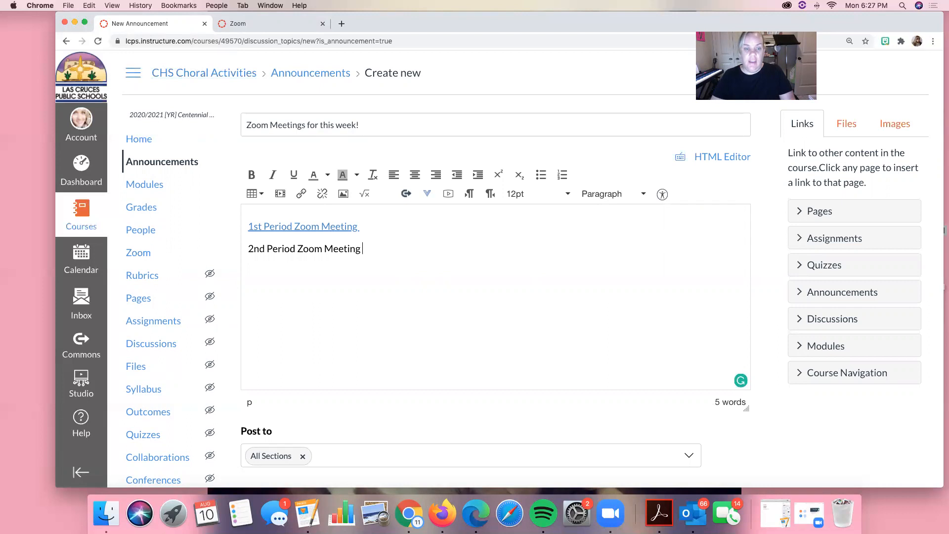
{"action": "left_click_drag", "start_coordinate": [370, 250], "coordinate": [237, 254]}
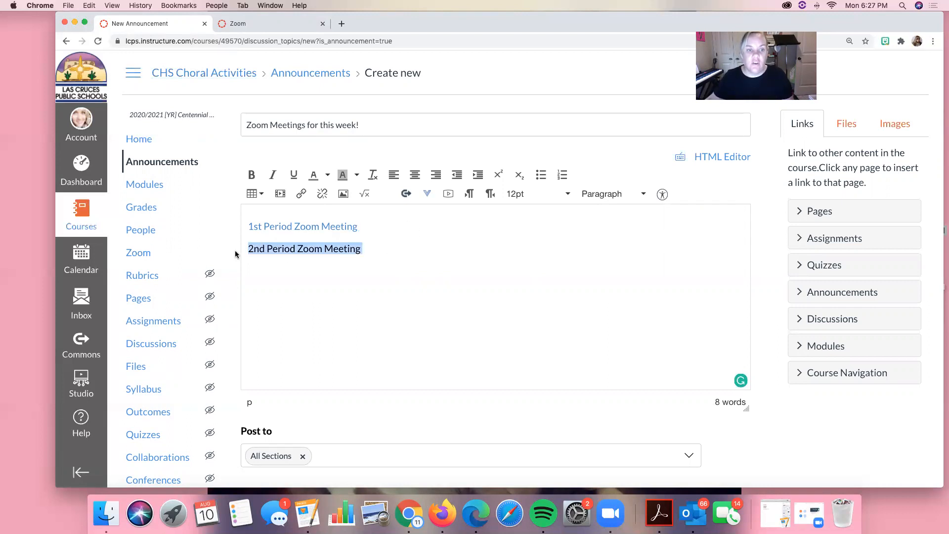
{"action": "left_click", "coordinate": [305, 191]}
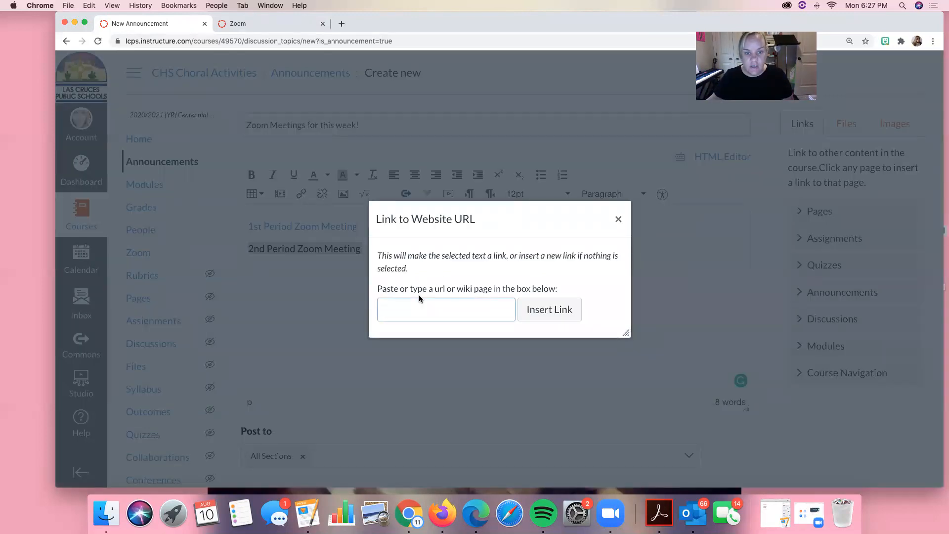
{"action": "left_click", "coordinate": [412, 309]}
{"action": "key", "text": "super+v"}
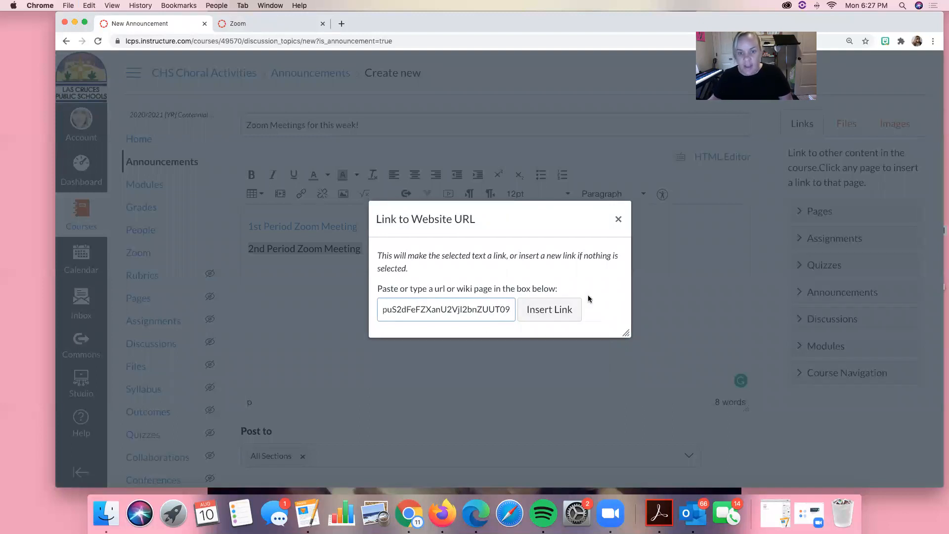
{"action": "left_click", "coordinate": [557, 315]}
Save the announcement for all sections and test its 1st Period Zoom Meeting link.
{"action": "scroll", "coordinate": [471, 290], "scroll_direction": "down", "scroll_amount": 3}
{"action": "scroll", "coordinate": [470, 290], "scroll_direction": "up", "scroll_amount": 3}
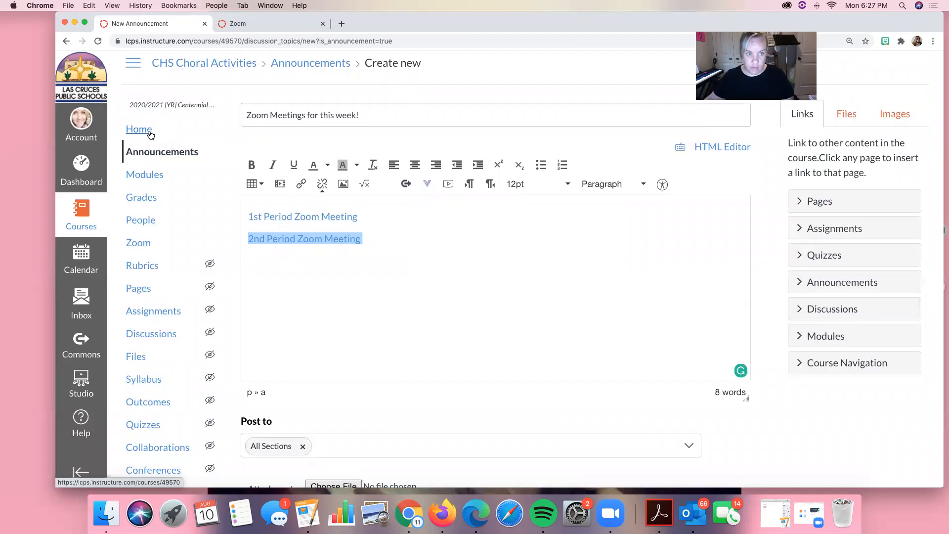
{"action": "scroll", "coordinate": [468, 197], "scroll_direction": "down", "scroll_amount": 5}
{"action": "left_click", "coordinate": [732, 451]}
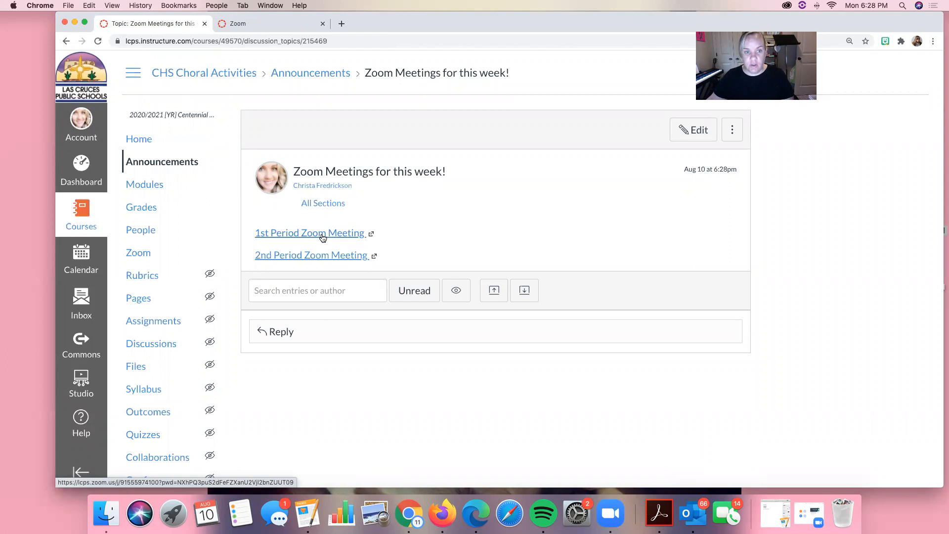
{"action": "left_click", "coordinate": [323, 235]}
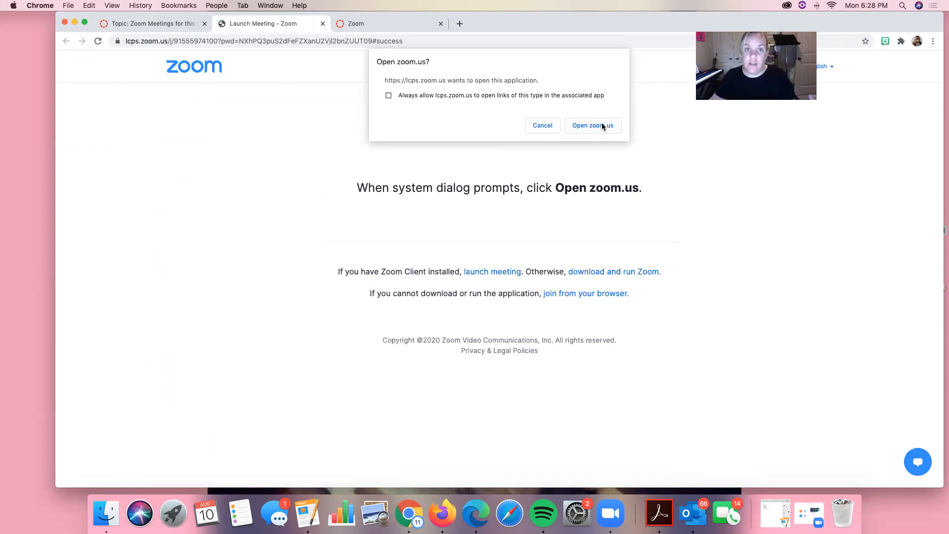
Decline launching the Zoom app and start a new assignment named "Zoom Meeting" in the CHS Choral Activities course.
{"action": "left_click", "coordinate": [539, 126]}
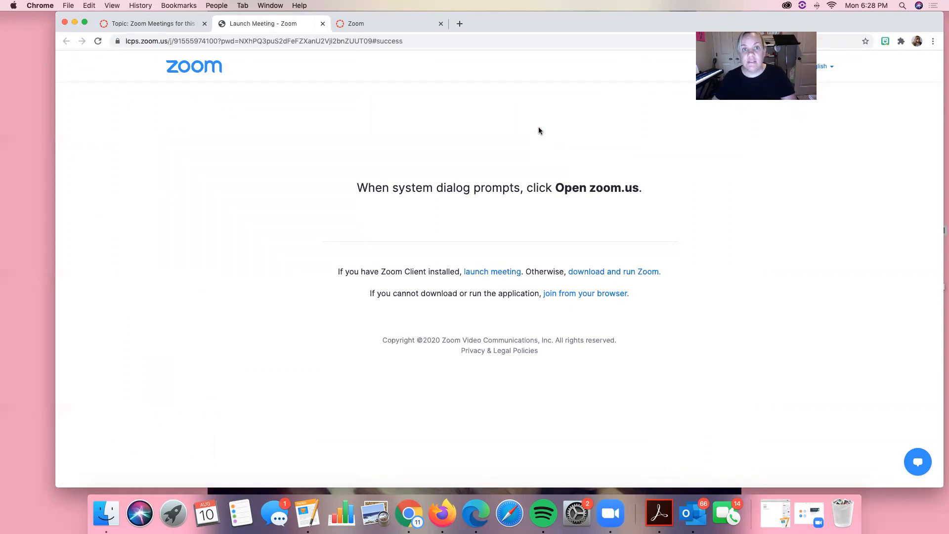
{"action": "left_click", "coordinate": [373, 25]}
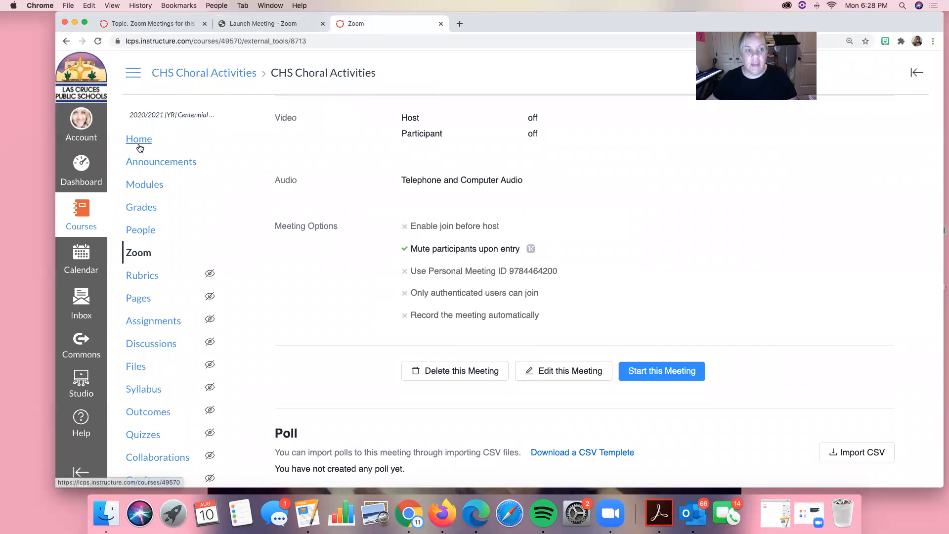
{"action": "left_click", "coordinate": [149, 321]}
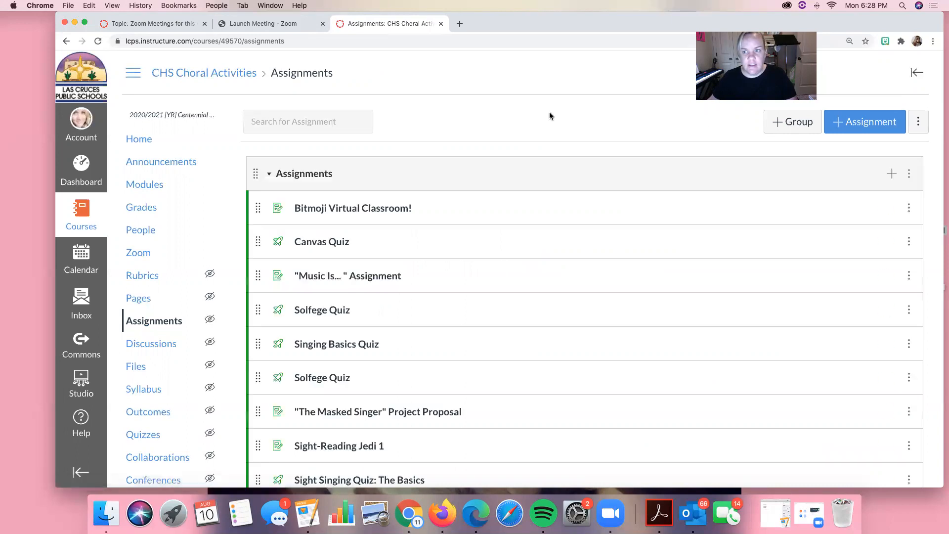
{"action": "left_click", "coordinate": [847, 126]}
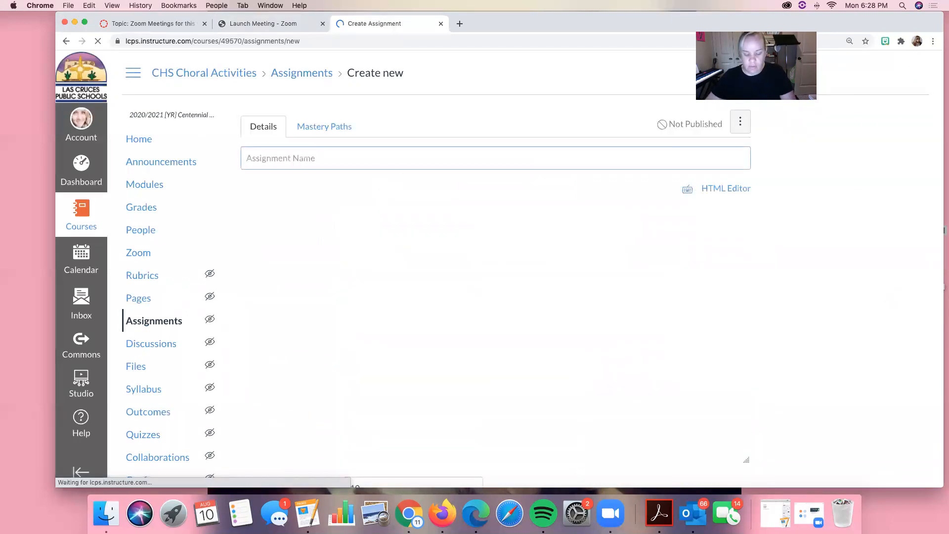
{"action": "type", "text": "Zoom Meeting"}
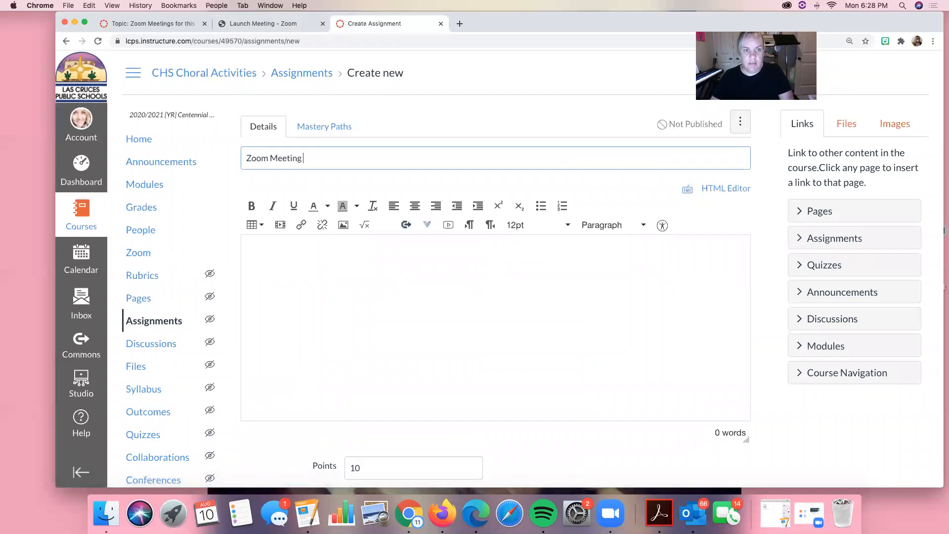
Write "1st Period Zoom Meeting today at 8:00 am." in the assignment description.
{"action": "left_click", "coordinate": [413, 271]}
{"action": "type", "text": "1"}
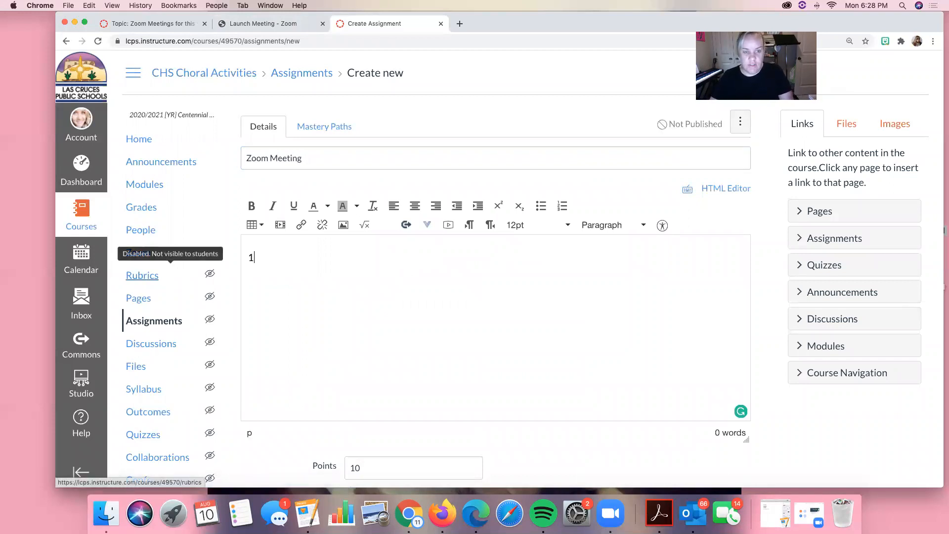
{"action": "type", "text": "st P"}
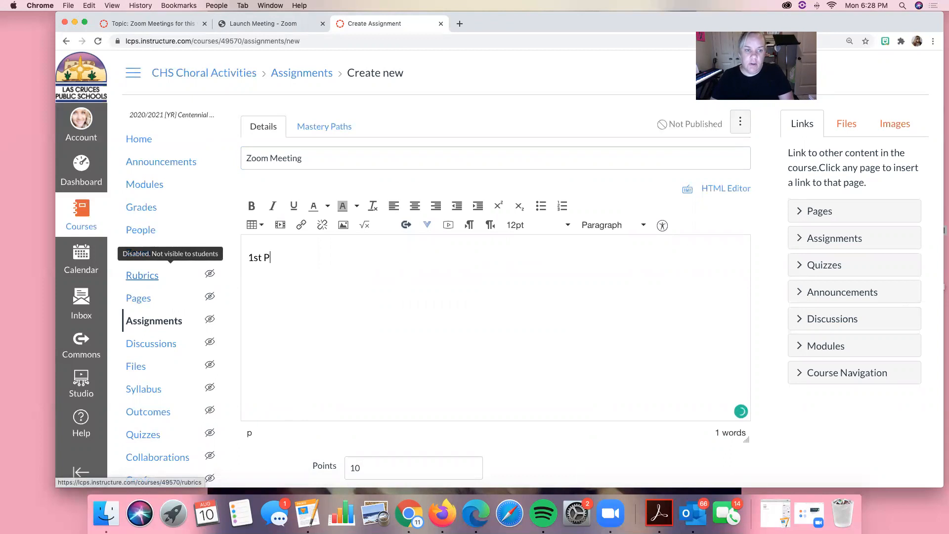
{"action": "type", "text": "eriod Zoom Mee"}
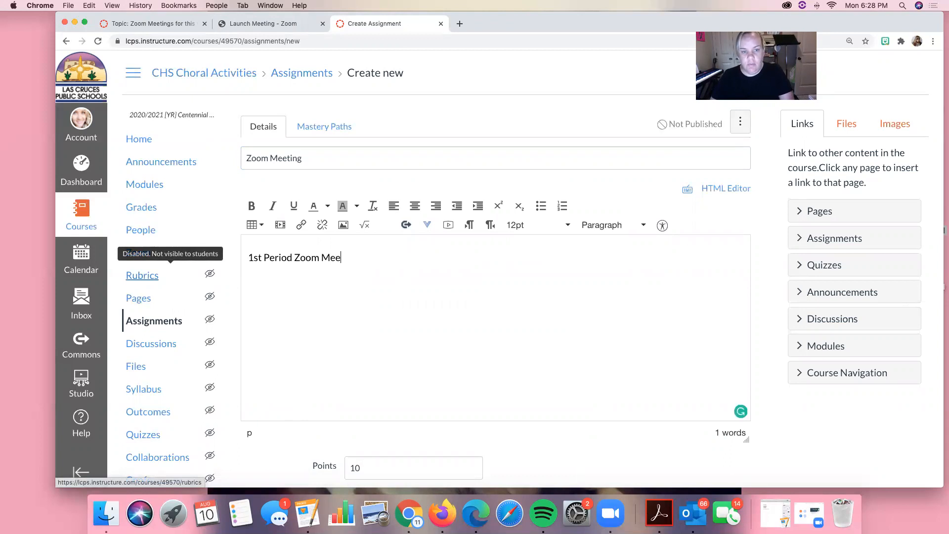
{"action": "type", "text": "ting today at"}
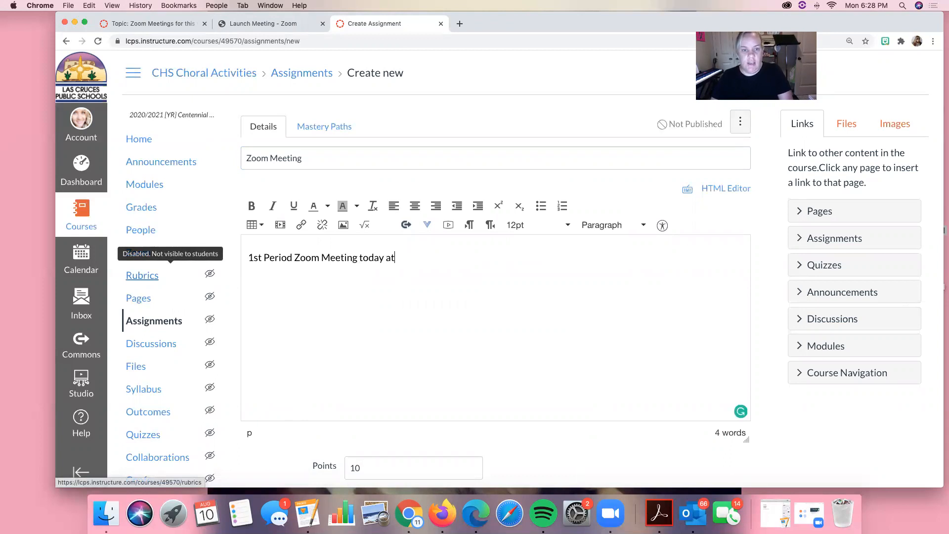
{"action": "type", "text": " 8:00 am."}
Link the whole description sentence to the copied Zoom join URL.
{"action": "left_click_drag", "start_coordinate": [434, 258], "coordinate": [240, 257]}
{"action": "left_click", "coordinate": [302, 225]}
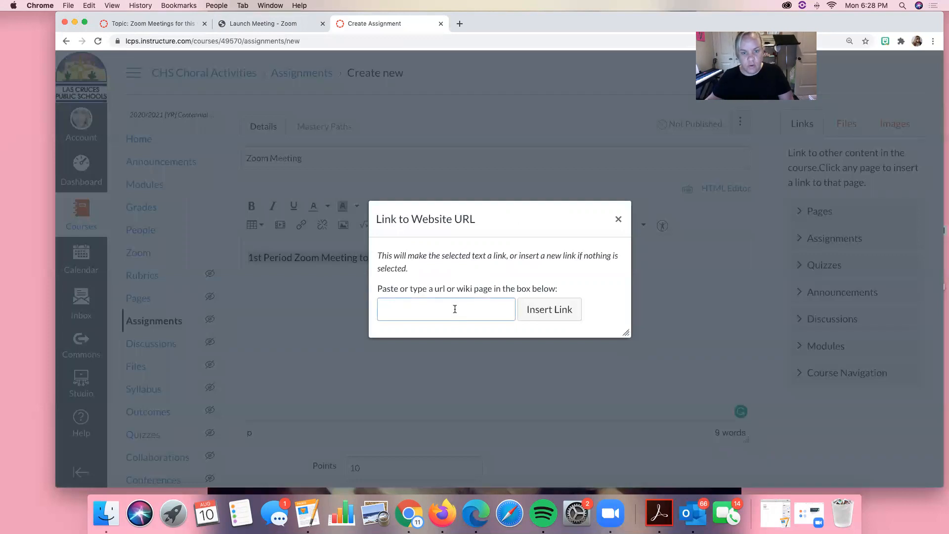
{"action": "key", "text": "super+v"}
{"action": "left_click", "coordinate": [534, 312]}
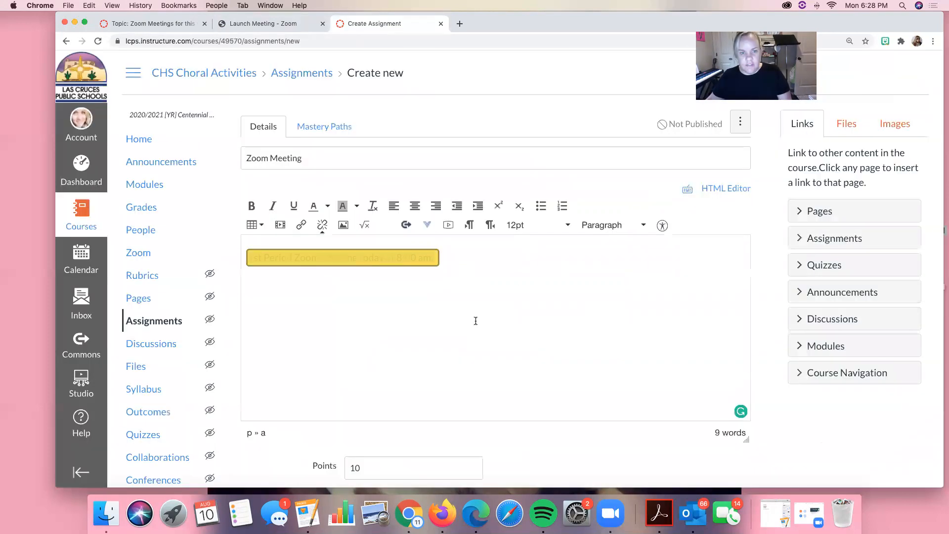
Look over the assignment's points, submission and grading settings and the course sections it can be assigned to.
{"action": "scroll", "coordinate": [438, 310], "scroll_direction": "down", "scroll_amount": 3}
{"action": "scroll", "coordinate": [438, 310], "scroll_direction": "down", "scroll_amount": 3}
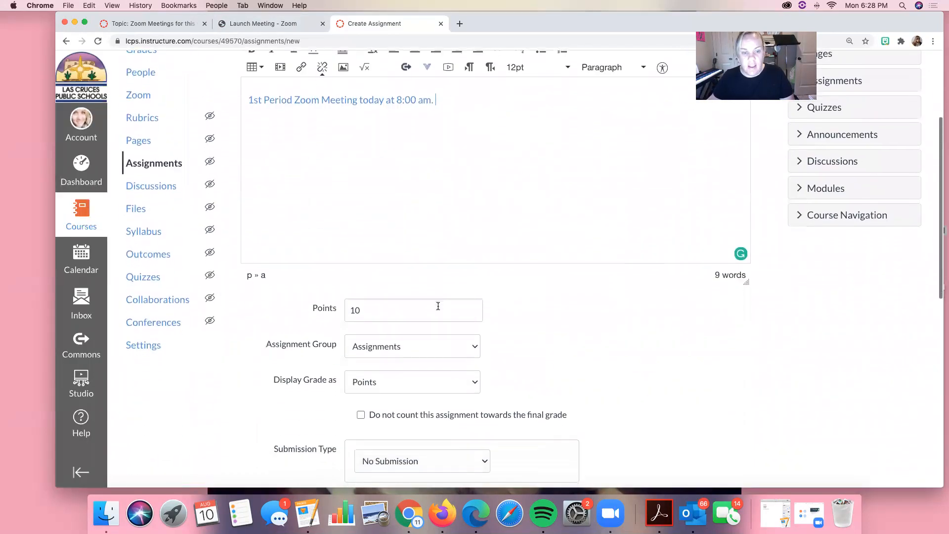
{"action": "scroll", "coordinate": [437, 306], "scroll_direction": "down", "scroll_amount": 6}
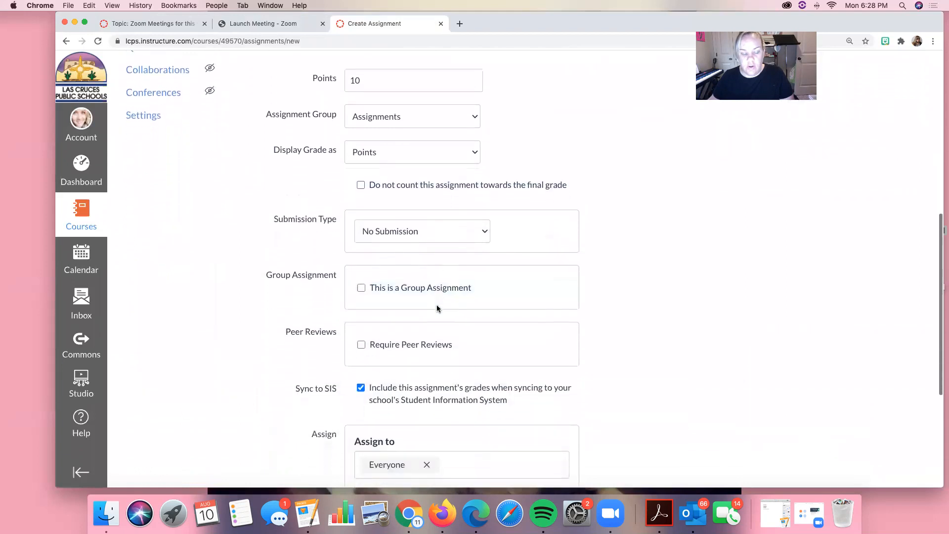
{"action": "left_click", "coordinate": [447, 270]}
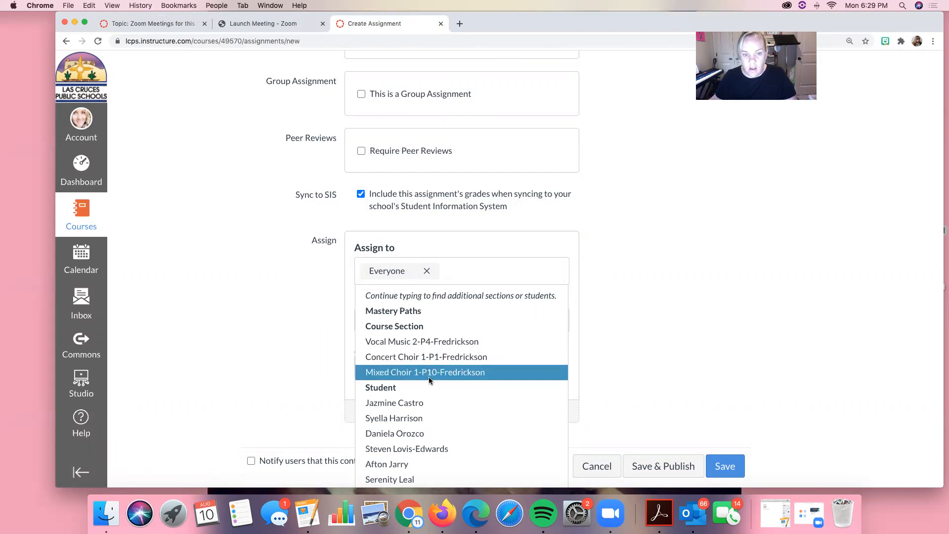
{"action": "scroll", "coordinate": [430, 374], "scroll_direction": "down", "scroll_amount": 1}
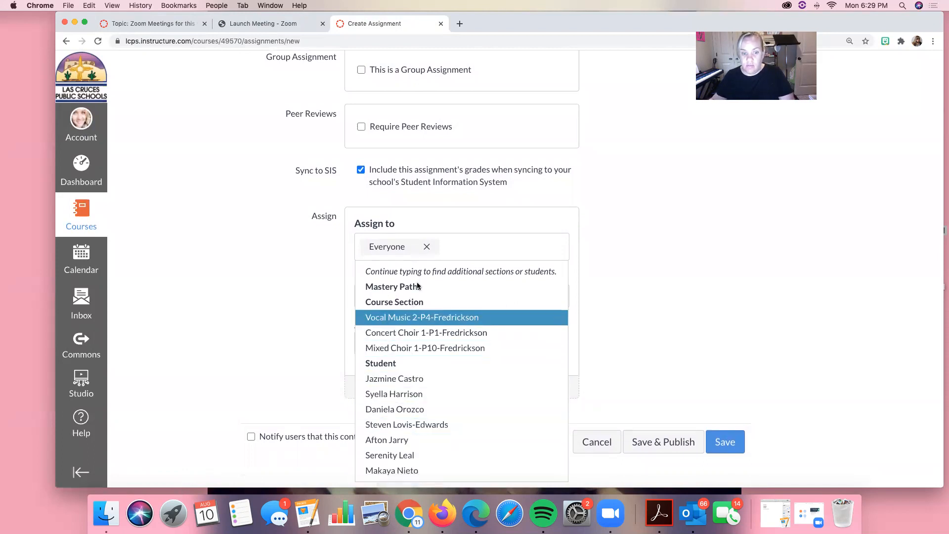
{"action": "scroll", "coordinate": [482, 308], "scroll_direction": "up", "scroll_amount": 10}
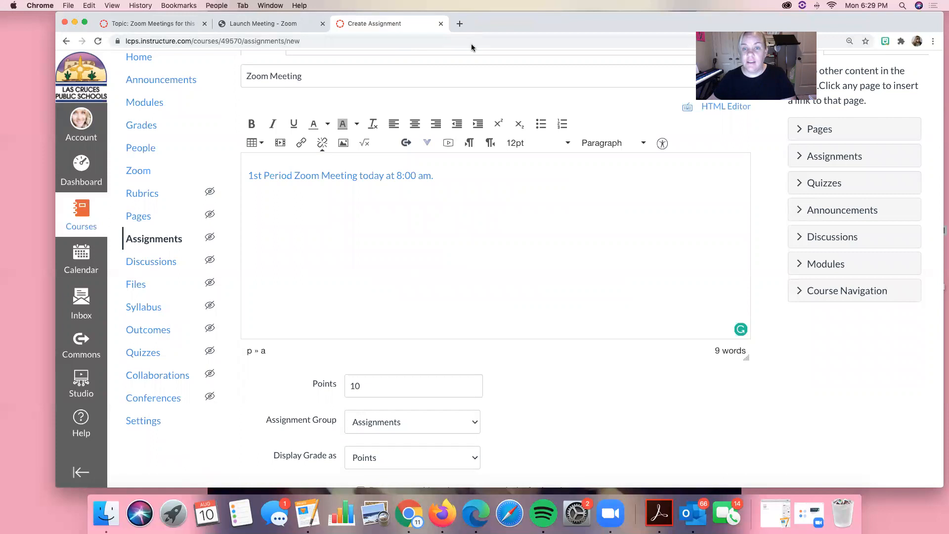
{"action": "left_click", "coordinate": [601, 511]}
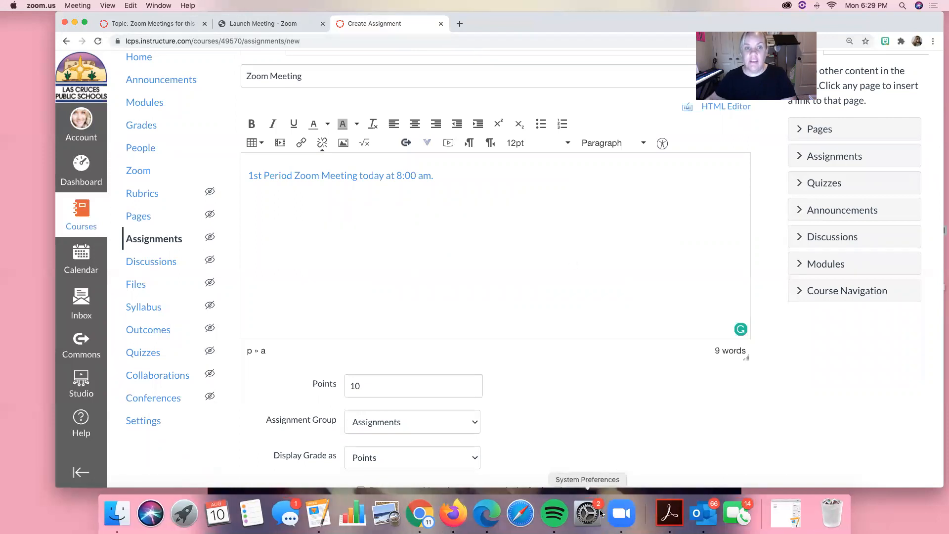
{"action": "left_click", "coordinate": [77, 6]}
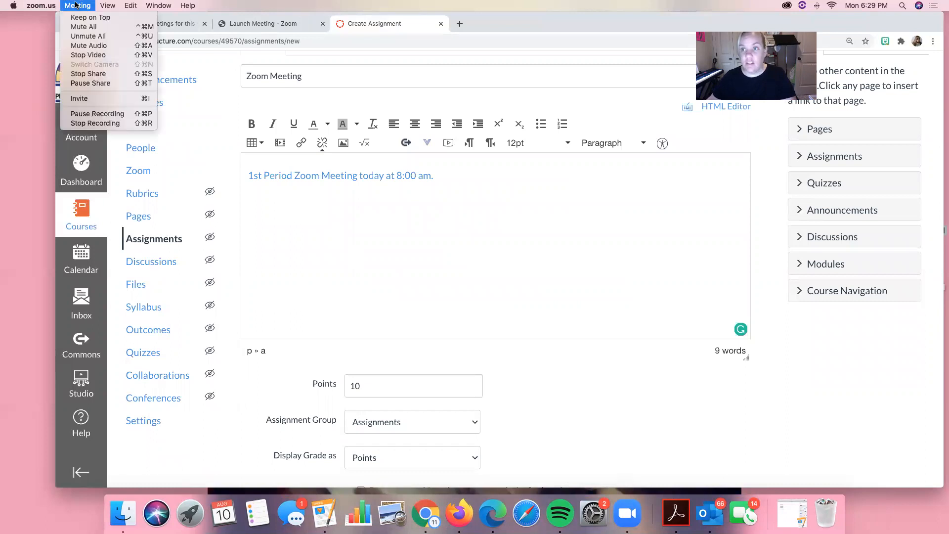